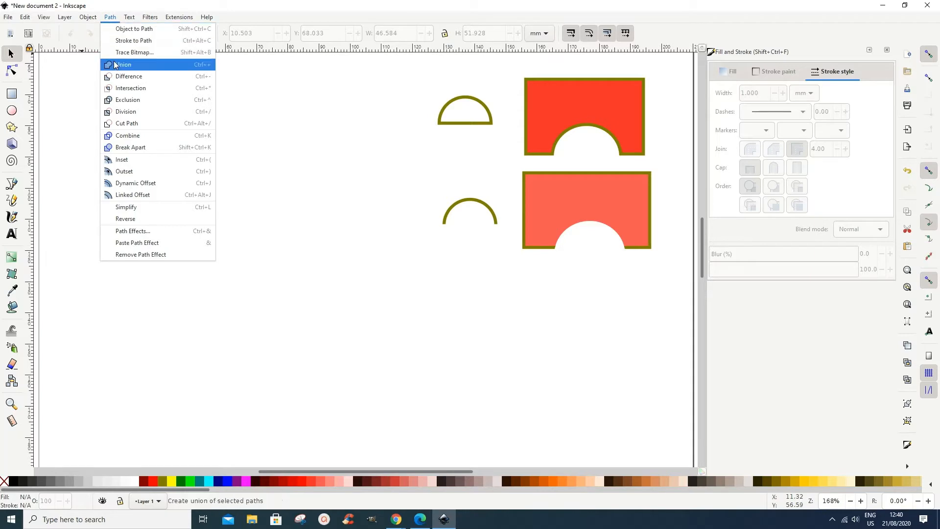
# Step: Draw a circle with a radius of about 8.6 mm in the page's empty upper-left area and remove its fill
pyautogui.click(330, 263)
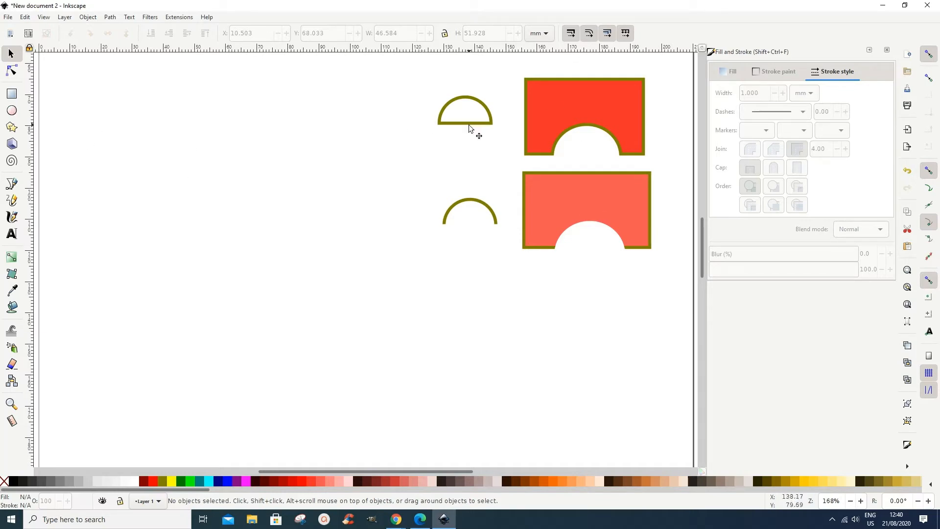
pyautogui.click(12, 113)
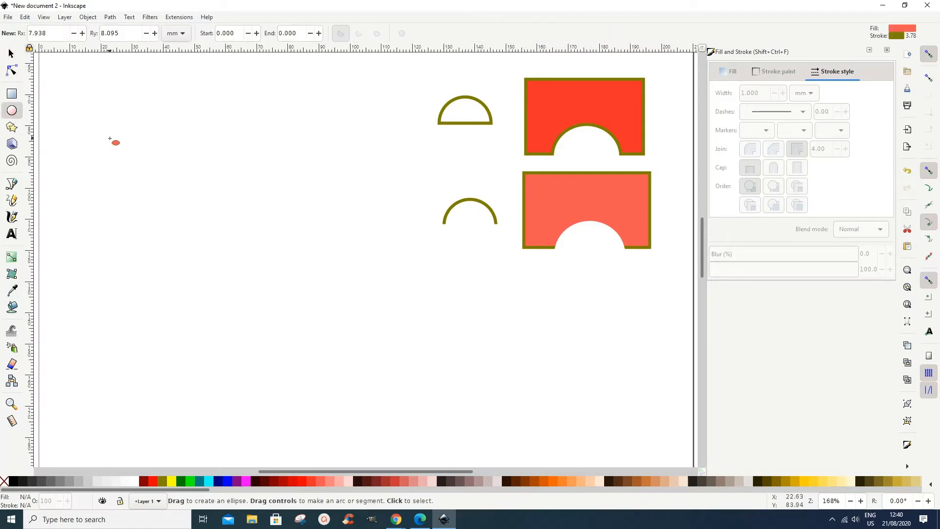
pyautogui.moveTo(129, 141)
pyautogui.mouseDown()
pyautogui.moveTo(157, 170)
pyautogui.moveTo(142, 165)
pyautogui.mouseUp()
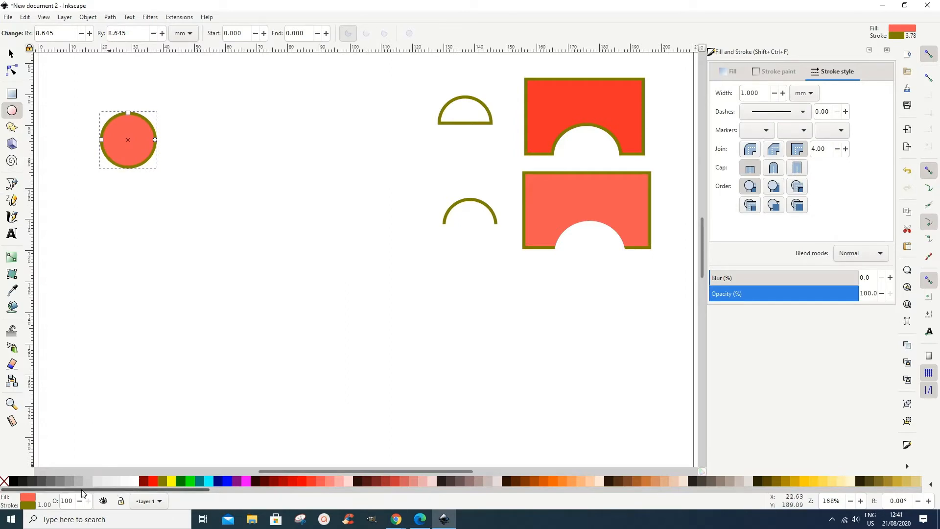
pyautogui.click(5, 483)
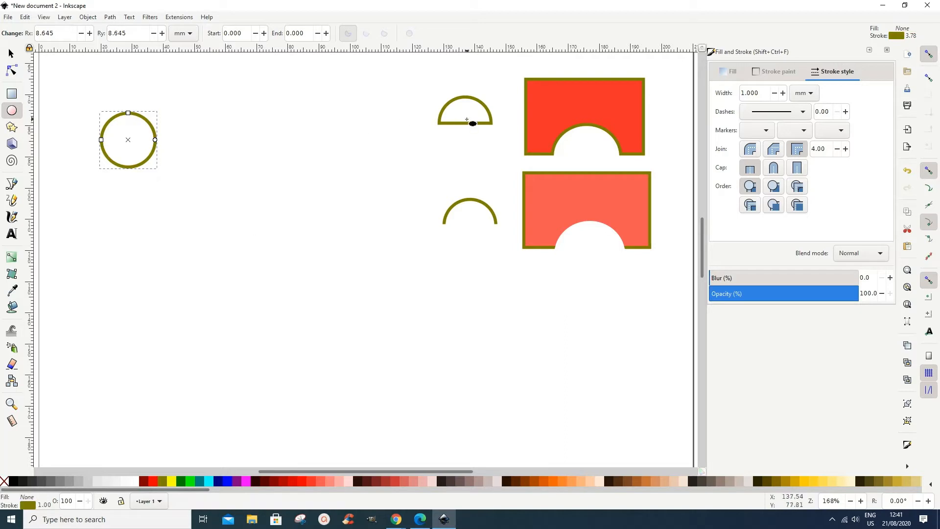
# Step: Draw a rectangle about 34.7 by 17.1 mm over the circle's lower half and fill it bright red
pyautogui.click(12, 97)
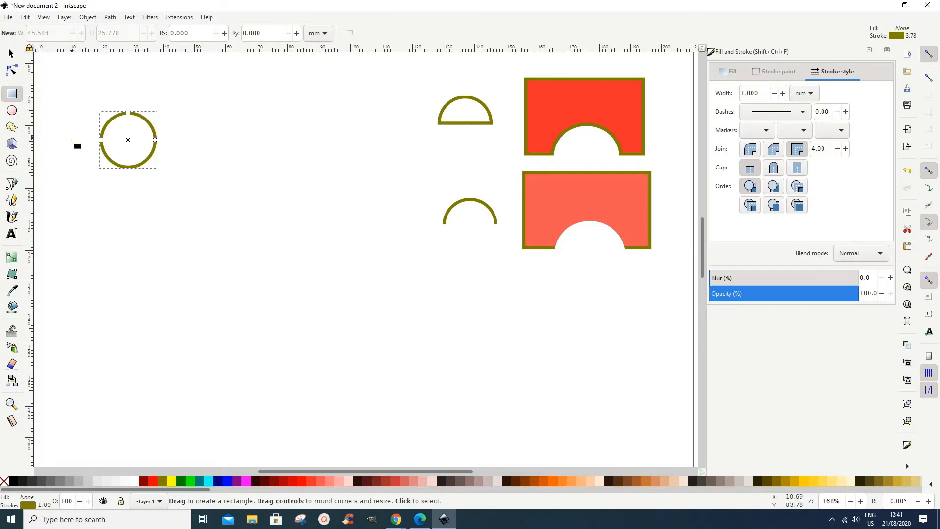
pyautogui.moveTo(72, 136); pyautogui.dragTo(181, 190)
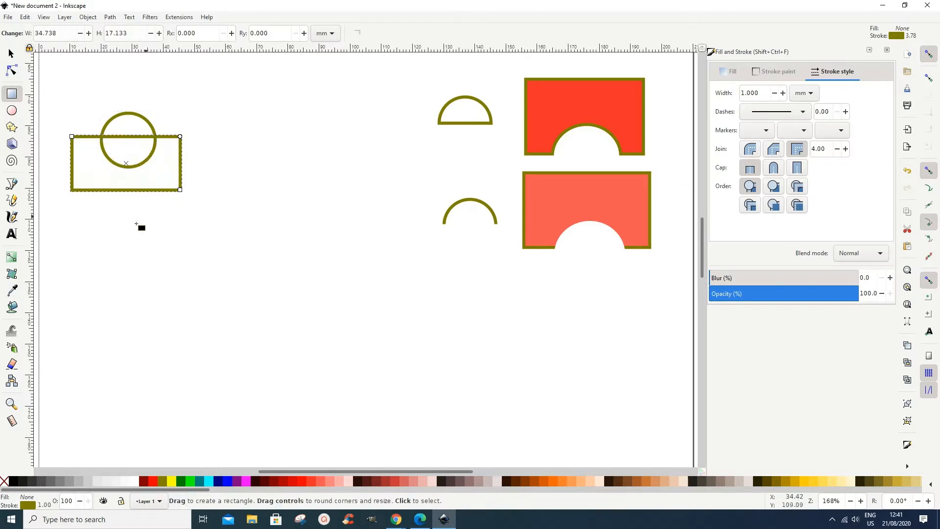
pyautogui.click(12, 54)
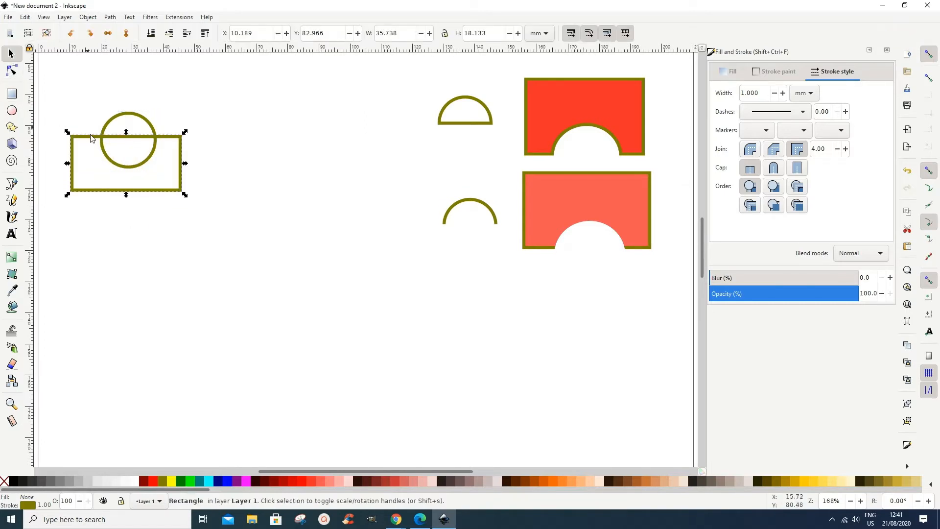
pyautogui.moveTo(94, 136); pyautogui.dragTo(96, 147)
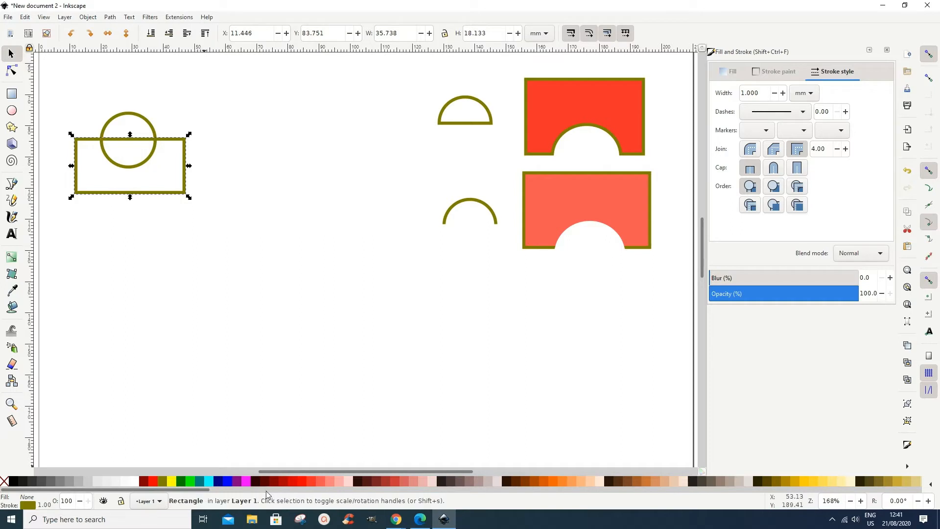
pyautogui.click(305, 486)
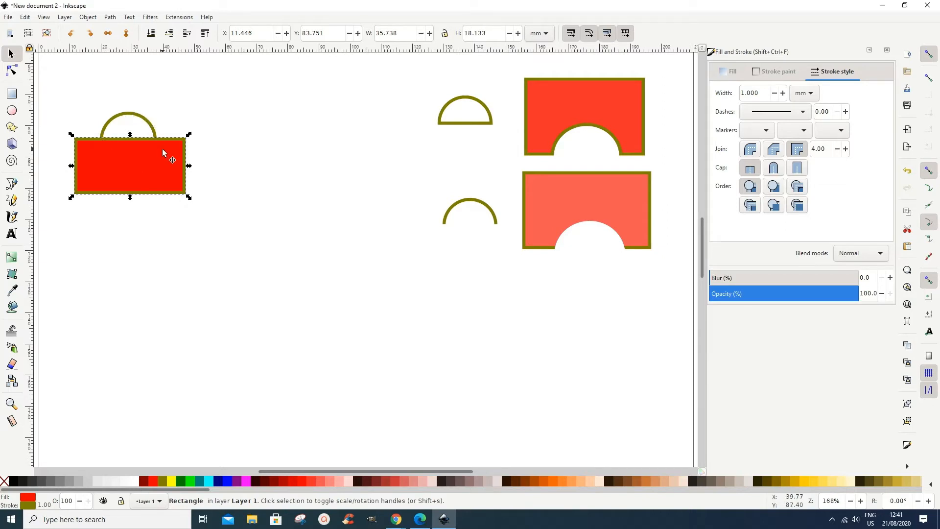
# Step: Subtract the red rectangle from the unfilled circle with Difference to leave a closed half circle
pyautogui.keyDown('shift'); pyautogui.click(155, 133); pyautogui.keyUp('shift')
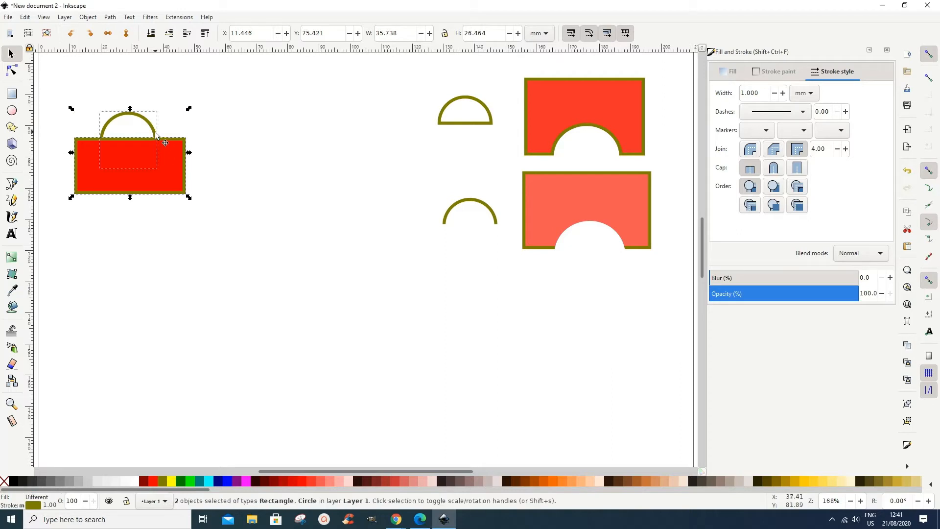
pyautogui.click(111, 18)
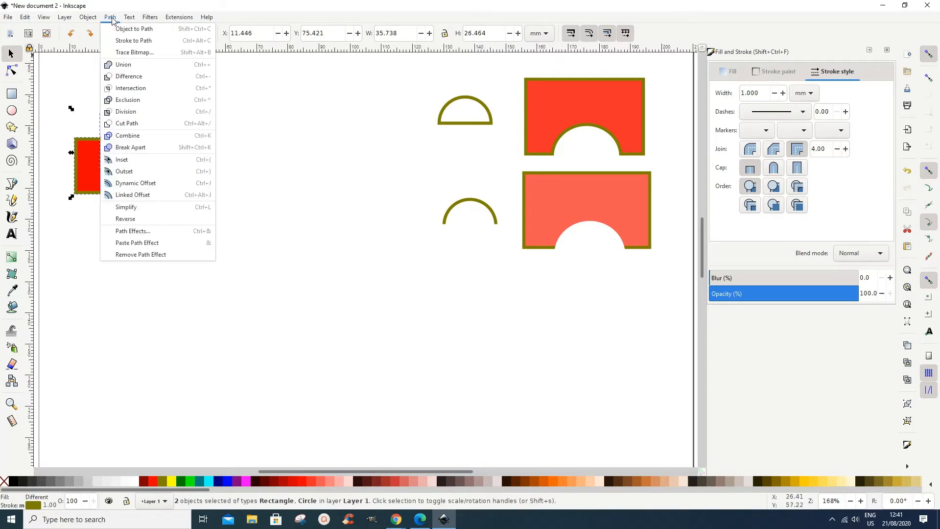
pyautogui.click(121, 77)
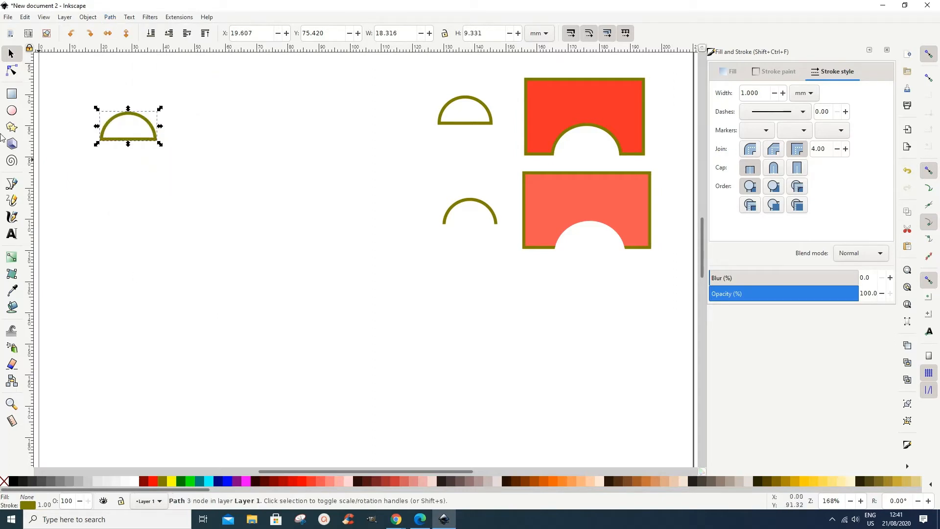
# Step: Draw a second circle with a radius of about 7.9 mm below the half circle and remove its fill
pyautogui.click(14, 111)
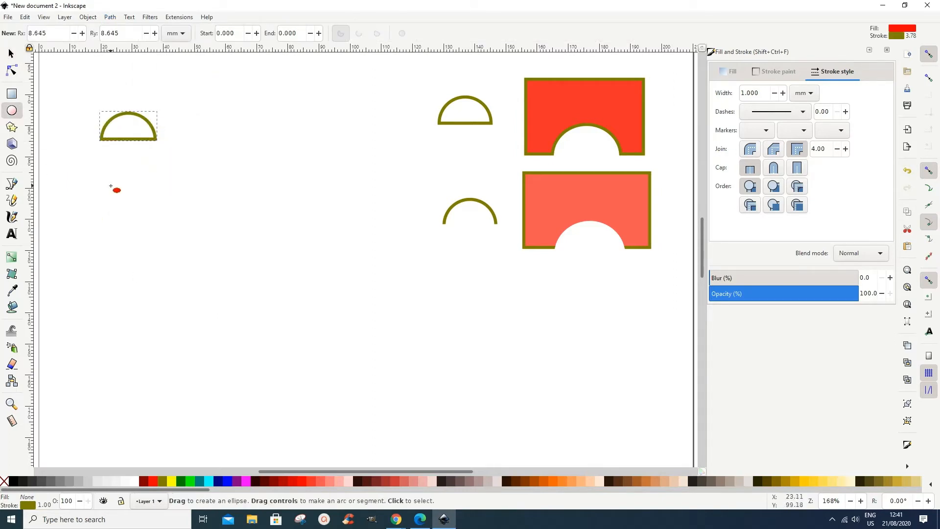
pyautogui.moveTo(111, 187); pyautogui.dragTo(140, 213)
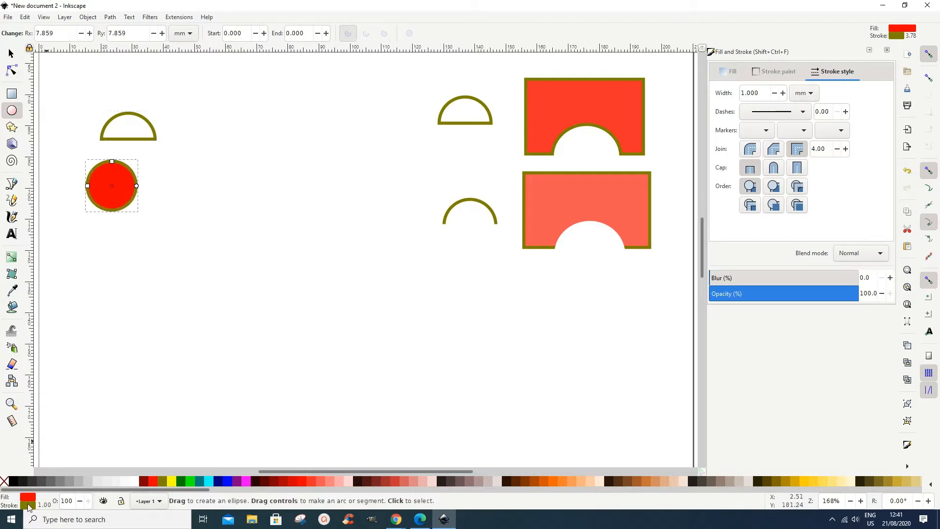
pyautogui.click(4, 482)
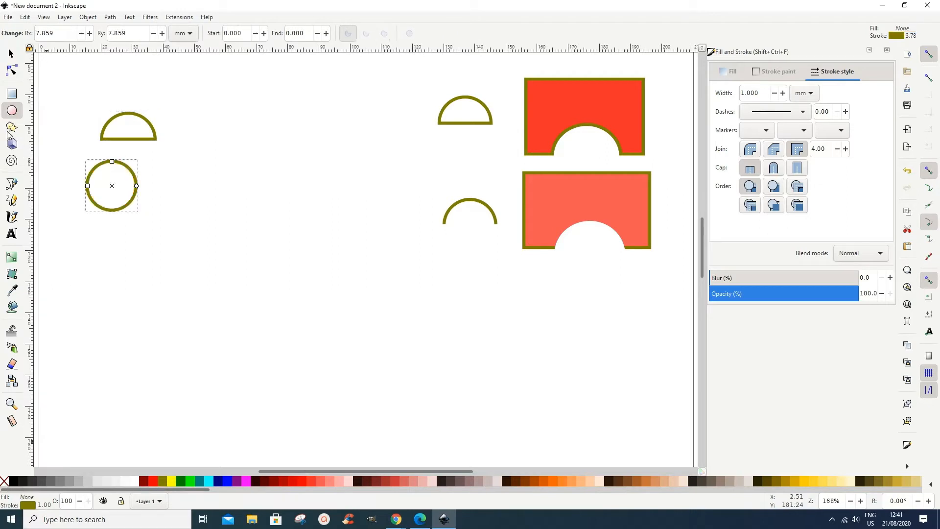
# Step: Draw a bright red rectangle about 27.4 by 17.1 mm and place it just below the second circle
pyautogui.click(12, 93)
pyautogui.moveTo(94, 247); pyautogui.dragTo(181, 302)
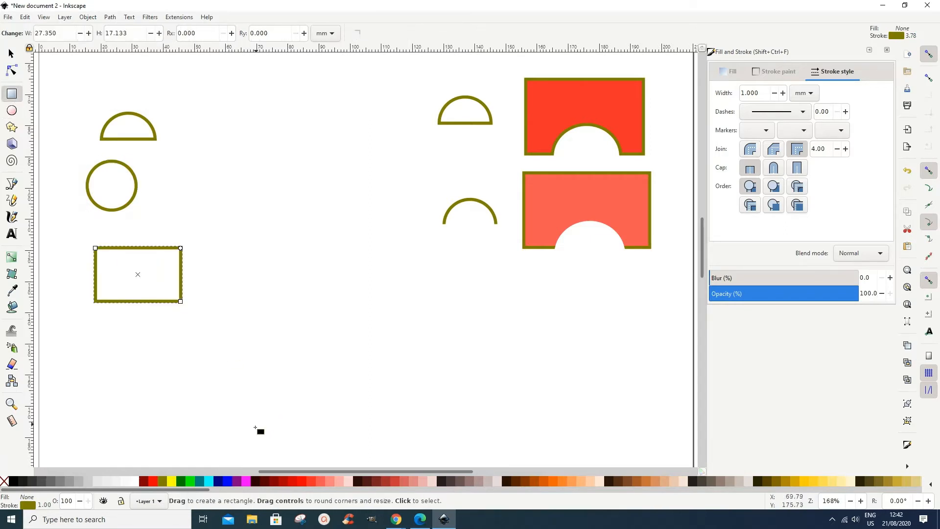
pyautogui.click(303, 482)
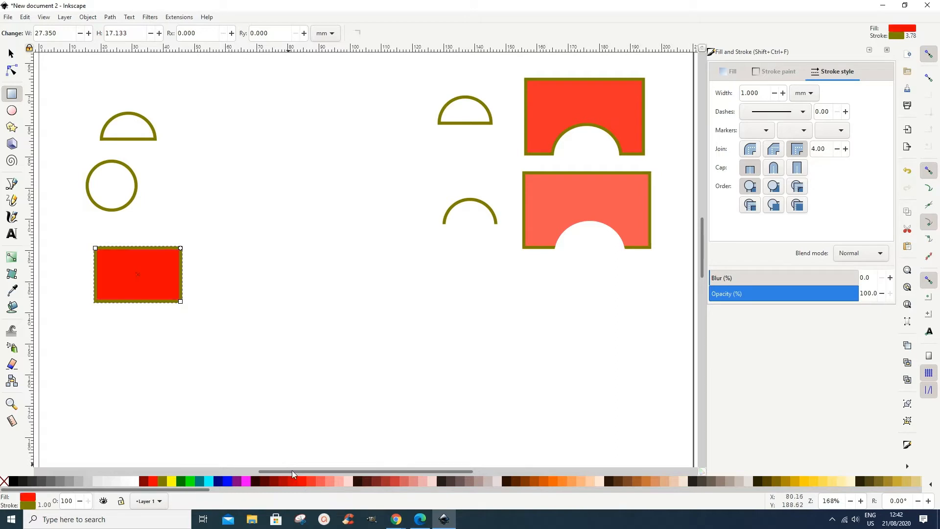
pyautogui.click(12, 53)
pyautogui.moveTo(133, 248); pyautogui.dragTo(125, 232)
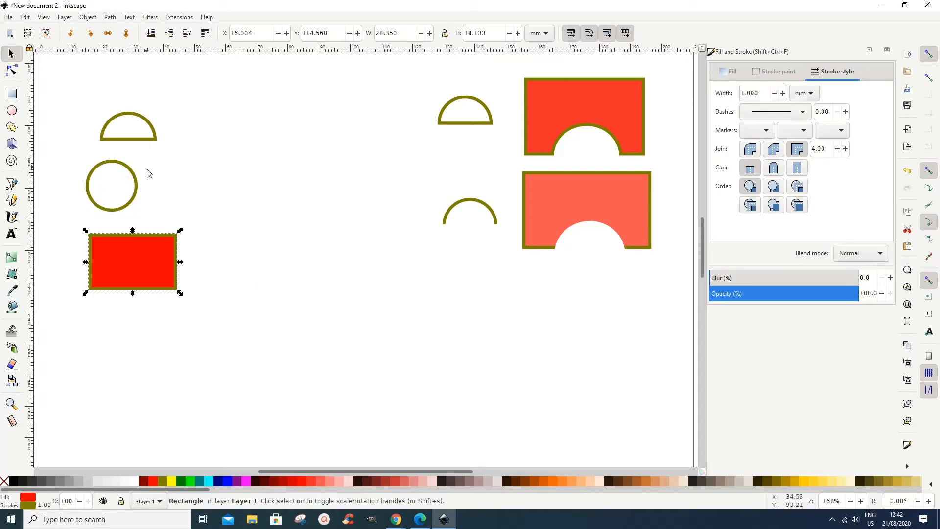
# Step: Convert the second circle's stroke to a path
pyautogui.click(129, 208)
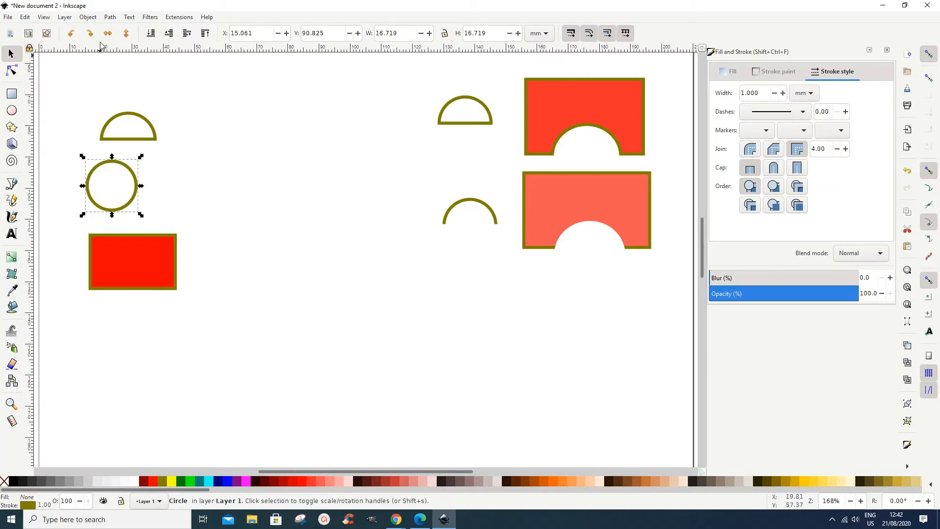
pyautogui.click(110, 17)
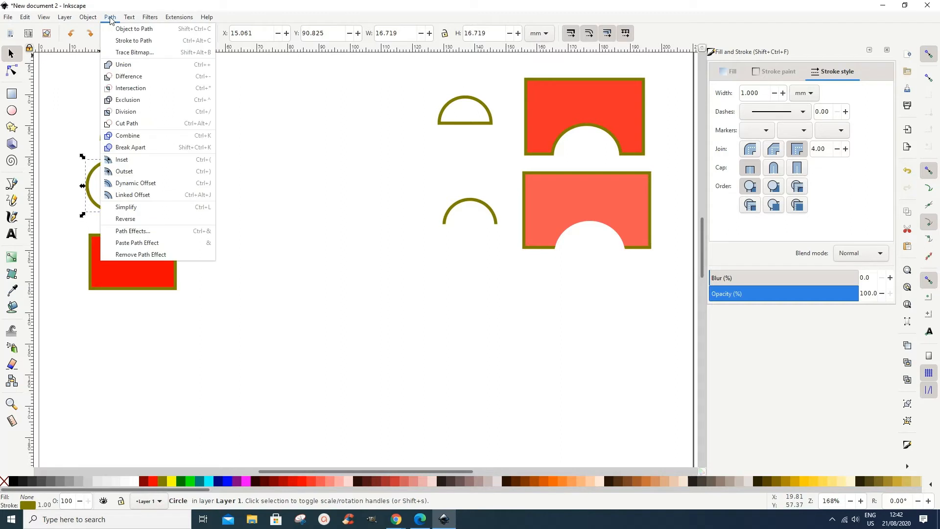
pyautogui.click(116, 41)
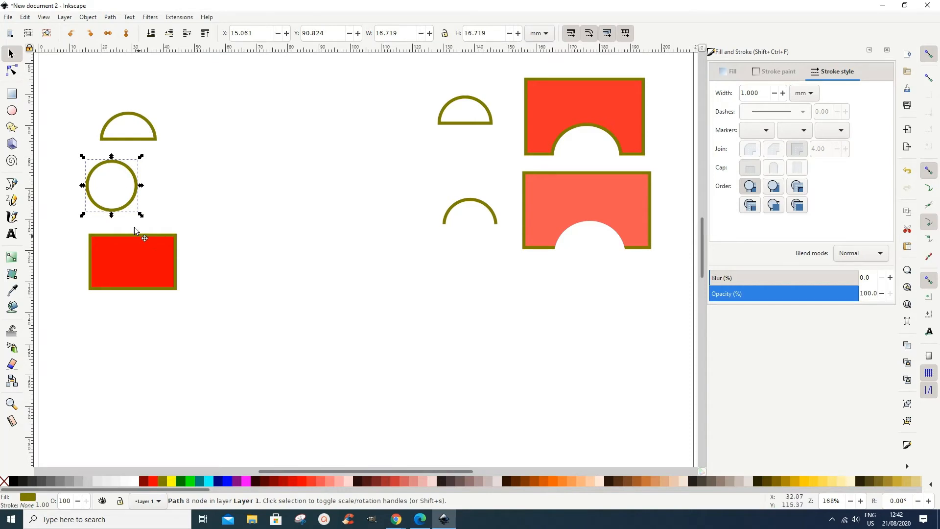
# Step: Cut off the second circle's lower half with the overlapping red rectangle using Difference, and place the remaining open arch beside the closed half circle
pyautogui.moveTo(140, 237); pyautogui.dragTo(117, 189)
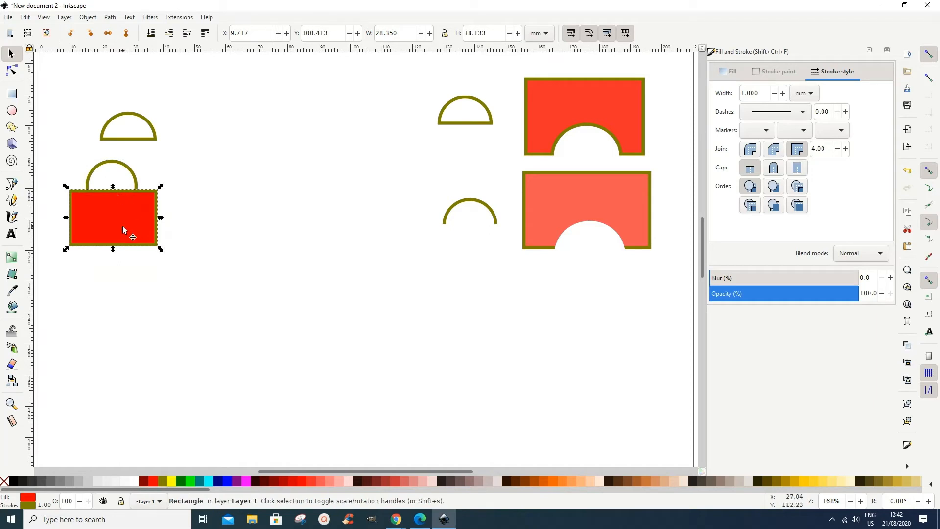
pyautogui.press('shift')
pyautogui.keyDown('shift'); pyautogui.click(134, 186); pyautogui.keyUp('shift')
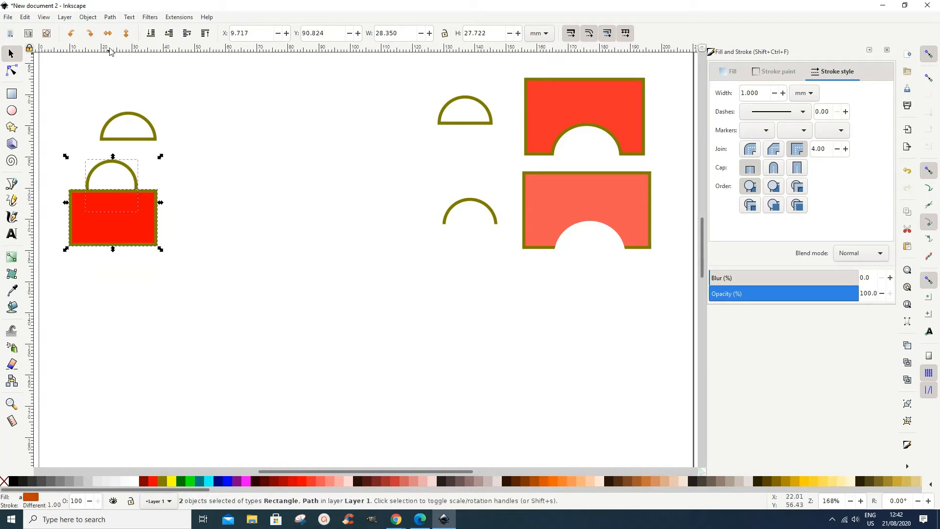
pyautogui.click(110, 17)
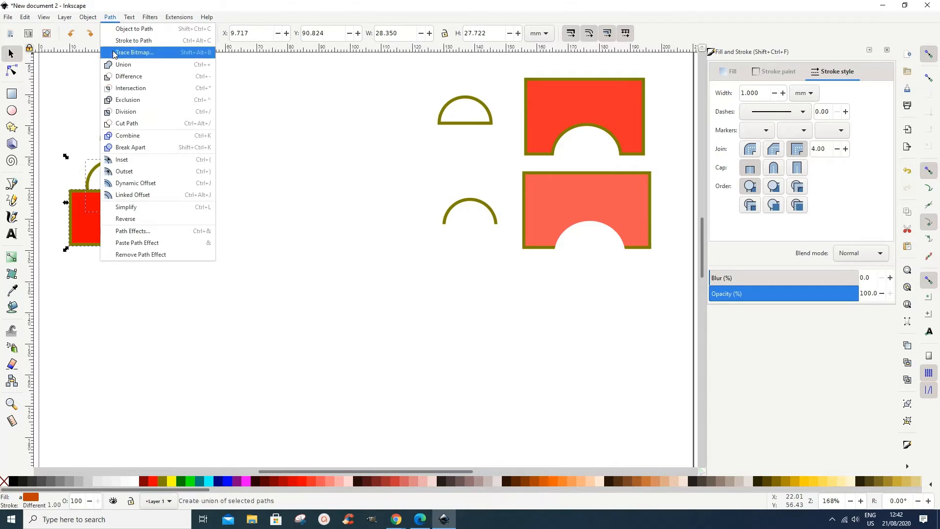
pyautogui.click(118, 78)
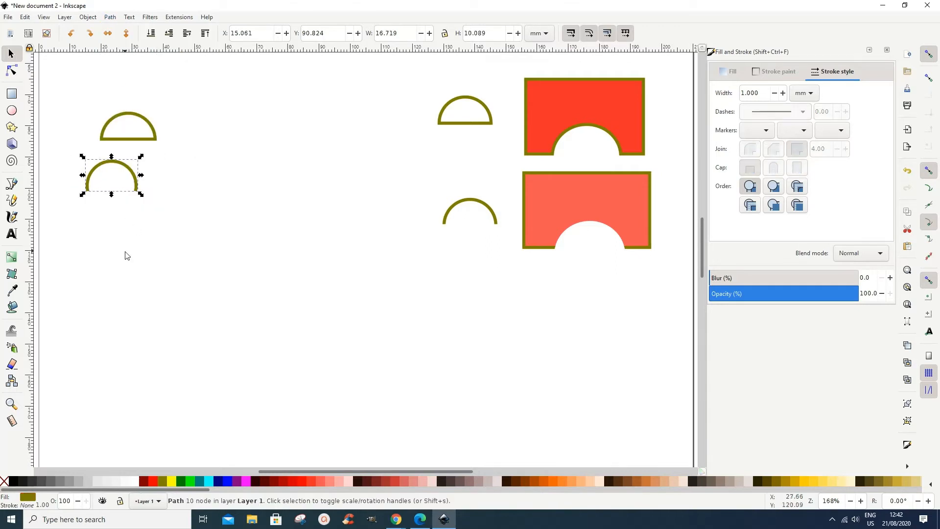
pyautogui.click(414, 255)
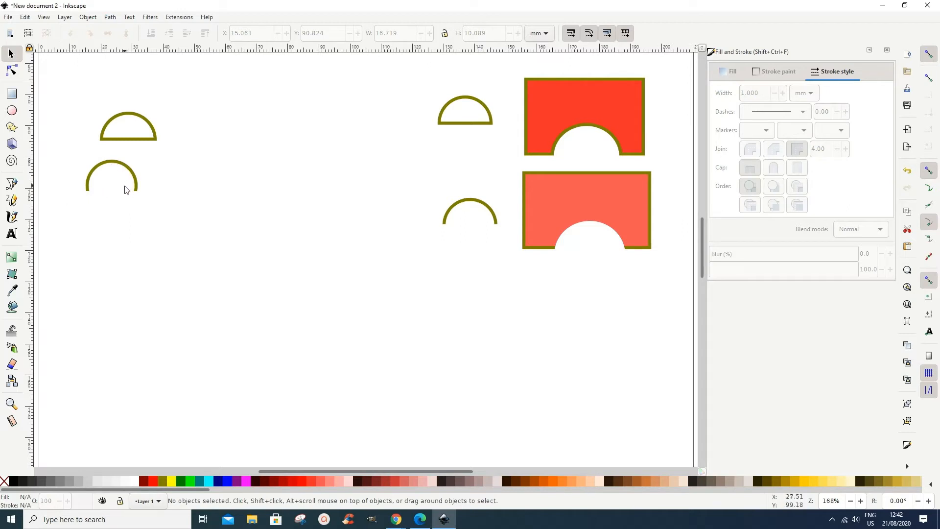
pyautogui.moveTo(123, 169); pyautogui.dragTo(211, 122)
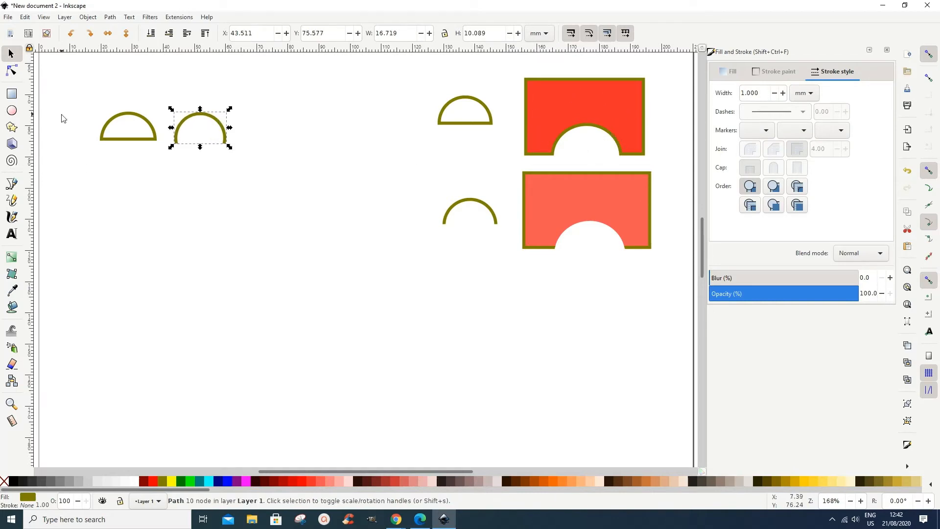
# Step: Draw a red rectangle about 37.5 by 23.5 mm overall and, below it, a near-circular ellipse with radii of about 9.4 and 9.6 mm
pyautogui.click(12, 93)
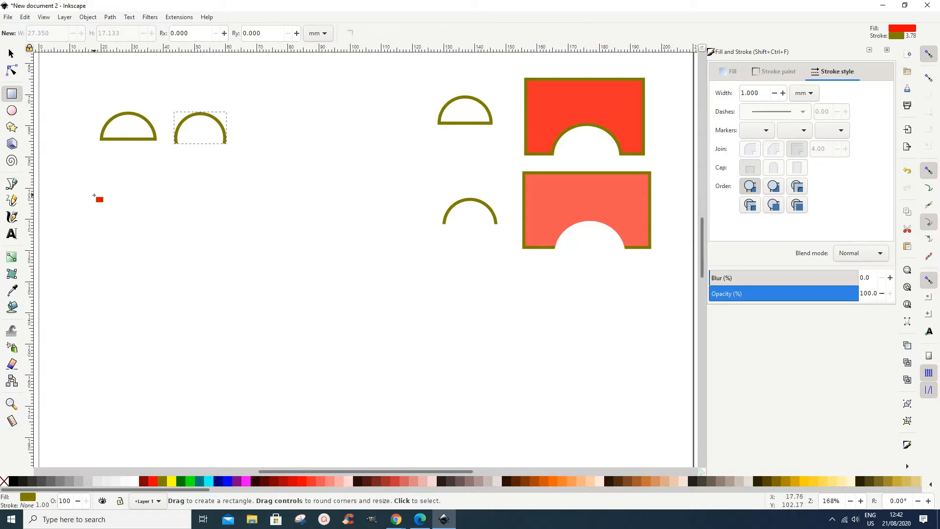
pyautogui.moveTo(94, 196)
pyautogui.mouseDown()
pyautogui.moveTo(101, 222)
pyautogui.moveTo(178, 239)
pyautogui.moveTo(207, 263)
pyautogui.mouseUp()
pyautogui.click(12, 110)
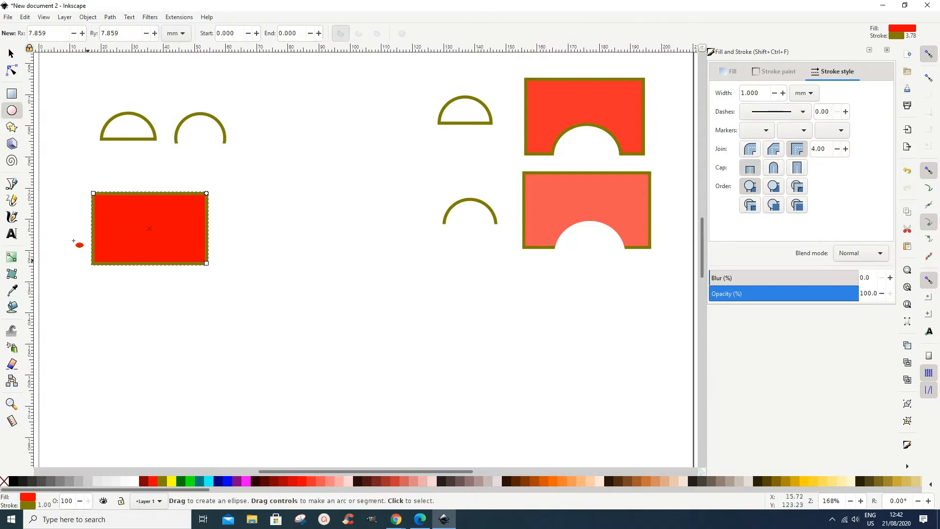
pyautogui.moveTo(141, 305)
pyautogui.mouseDown()
pyautogui.moveTo(158, 337)
pyautogui.moveTo(204, 369)
pyautogui.mouseUp()
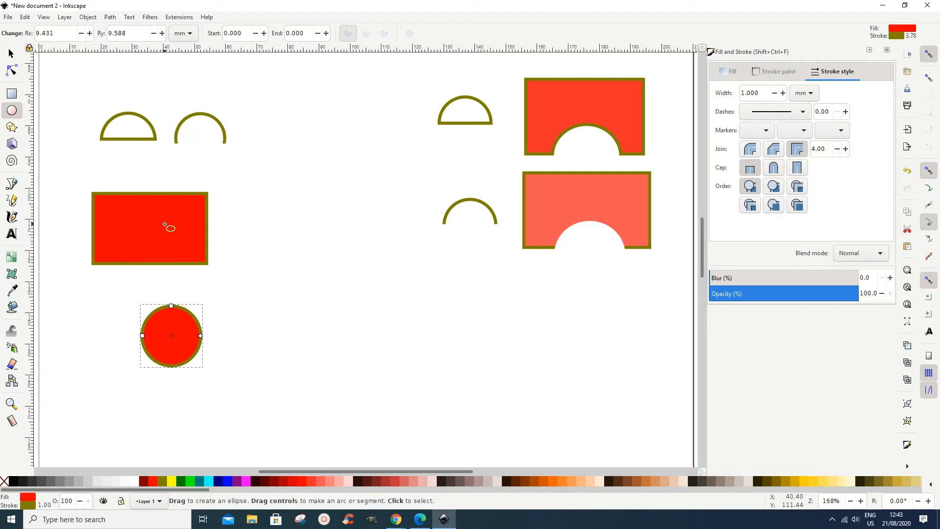
# Step: Duplicate the red ellipse and the red rectangle, and move the rectangle's copy to the right of the original
pyautogui.click(11, 54)
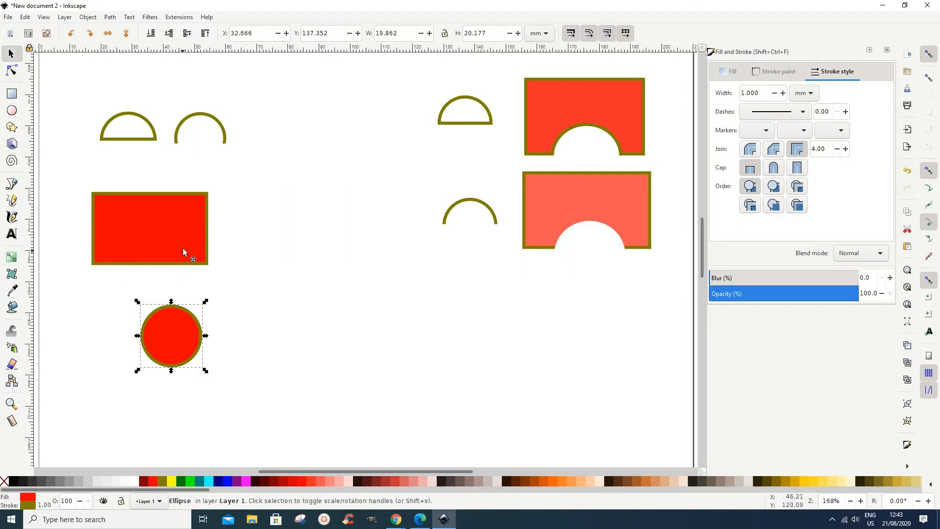
pyautogui.rightClick(189, 314)
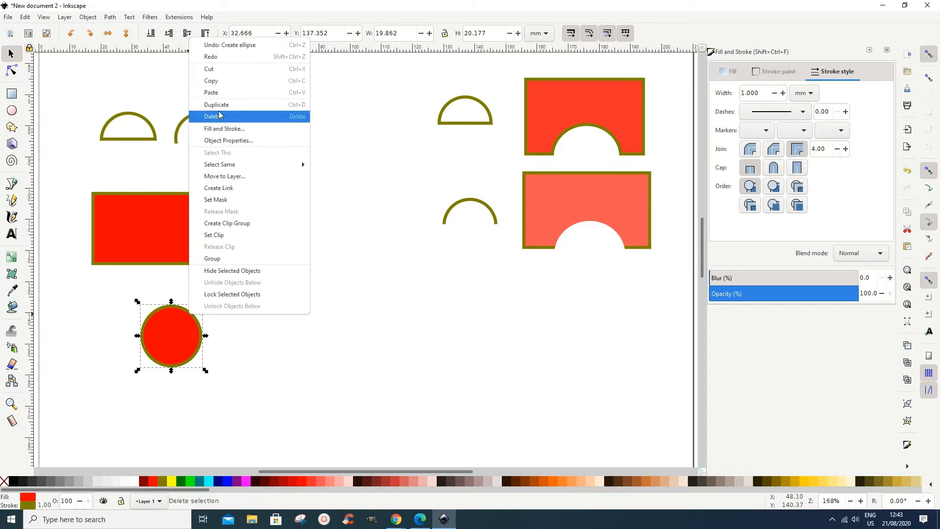
pyautogui.click(224, 109)
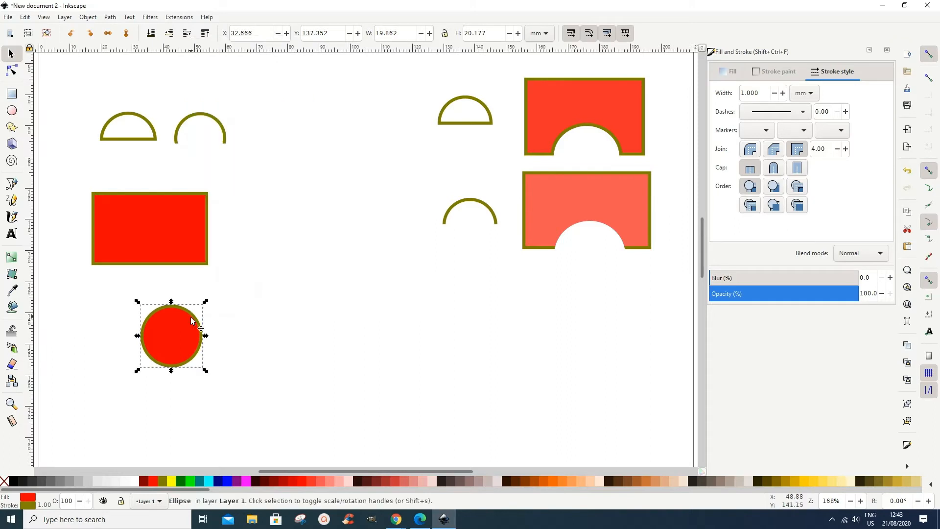
pyautogui.click(170, 198)
pyautogui.rightClick(168, 197)
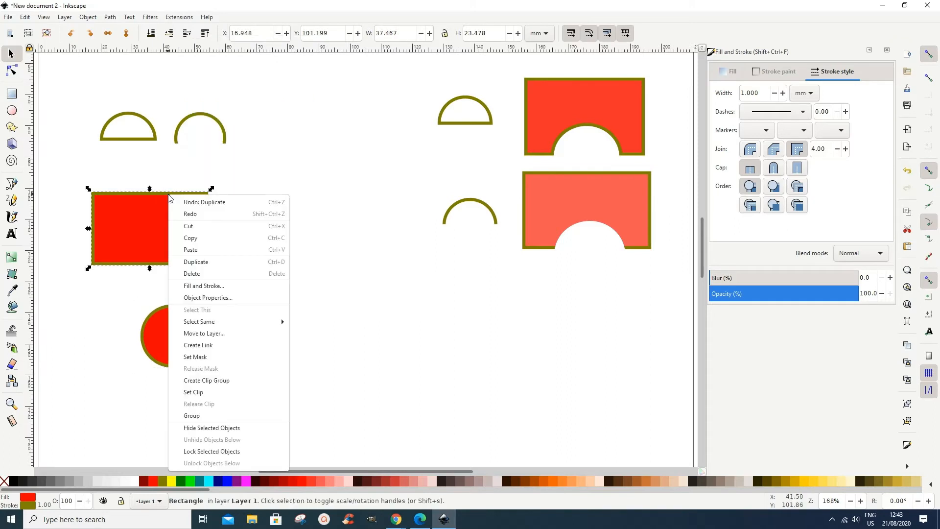
pyautogui.click(201, 262)
pyautogui.moveTo(183, 198); pyautogui.dragTo(343, 206)
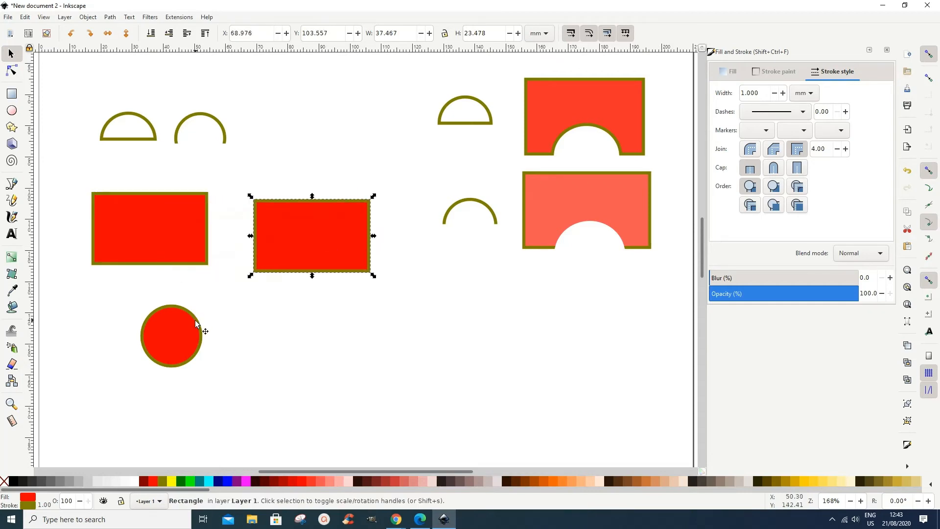
# Step: Duplicate the red circle and place the copy directly below the second red rectangle
pyautogui.click(196, 323)
pyautogui.hotkey('ctrl', 'd')
pyautogui.moveTo(196, 323); pyautogui.dragTo(332, 299)
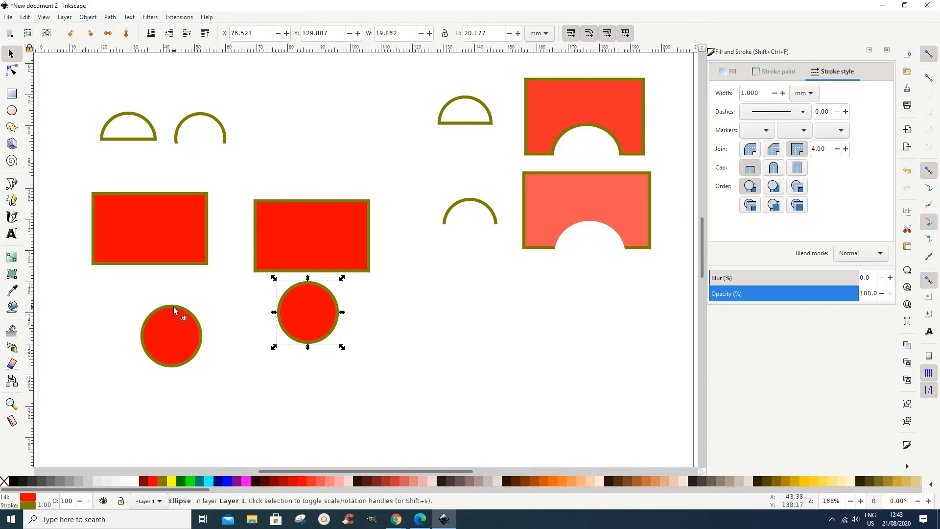
# Step: Cut the overlapping original circle out of the first red rectangle's lower edge using Difference, and move the notched rectangle up below the half circles
pyautogui.moveTo(173, 306); pyautogui.dragTo(153, 236)
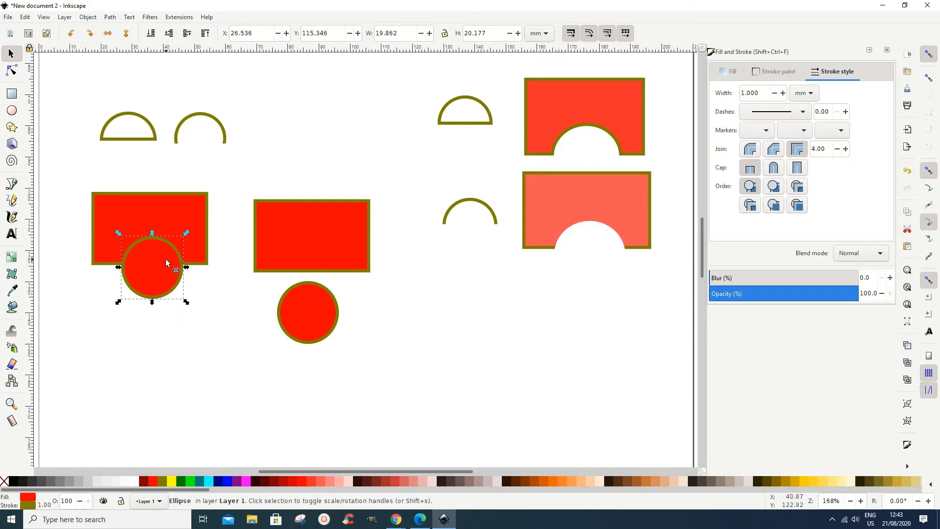
pyautogui.keyDown('shift'); pyautogui.click(177, 195); pyautogui.keyUp('shift')
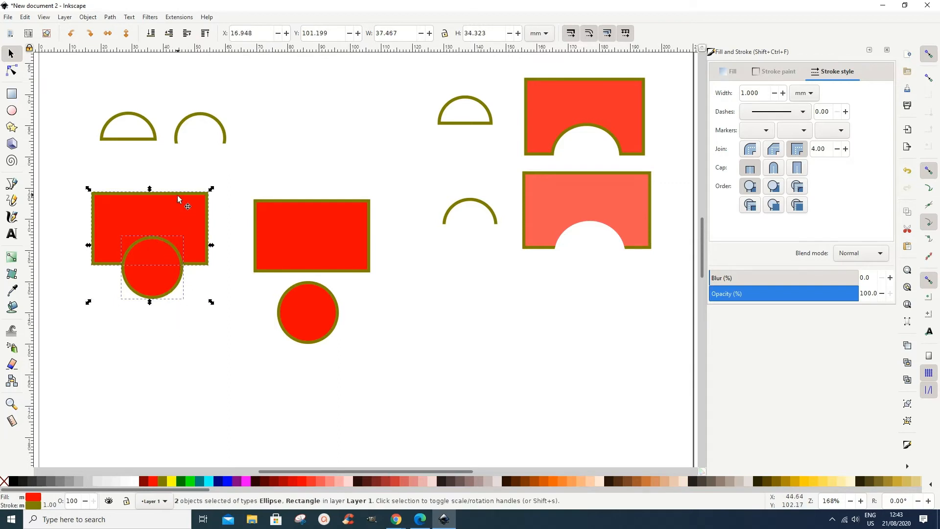
pyautogui.click(111, 18)
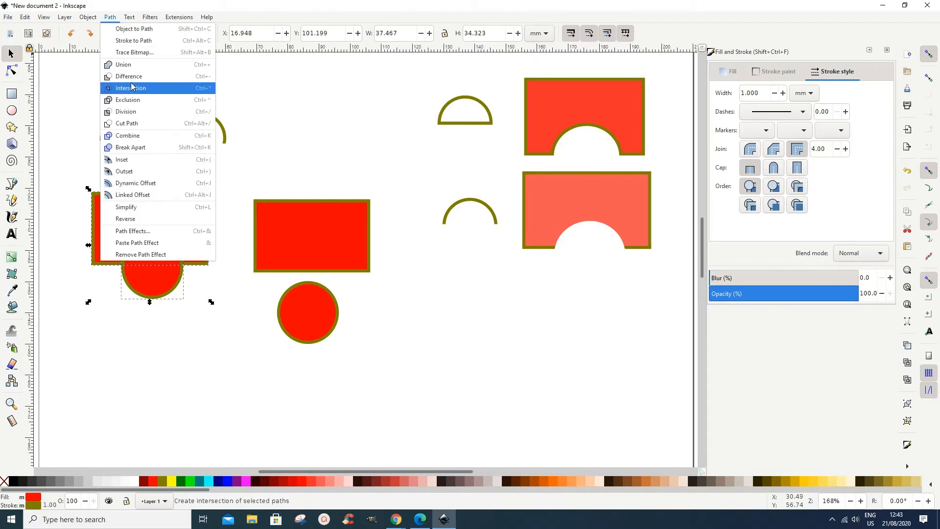
pyautogui.click(131, 84)
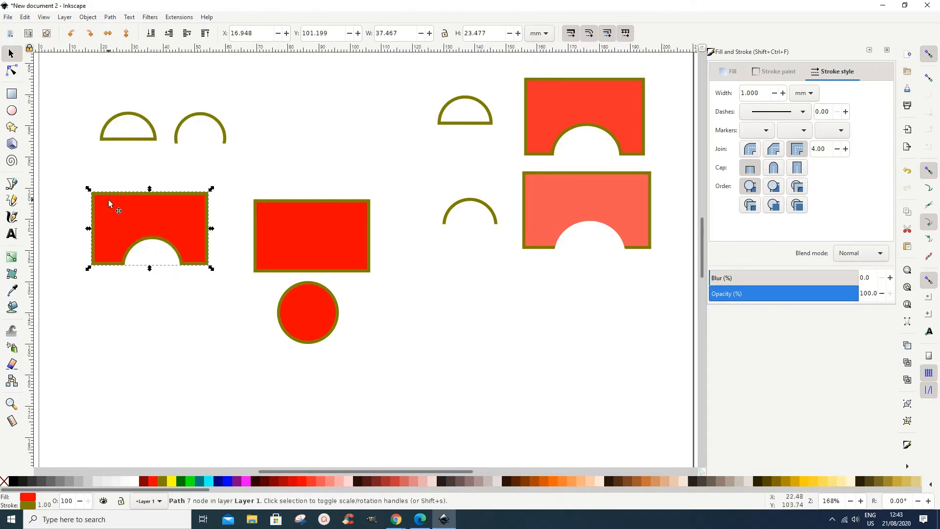
pyautogui.moveTo(122, 192); pyautogui.dragTo(105, 167)
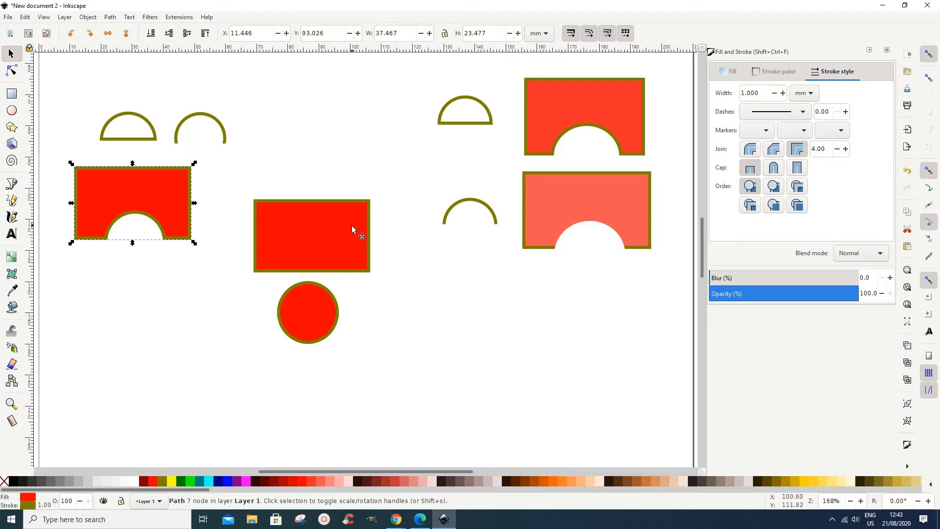
# Step: Duplicate the remaining red rectangle and circle, and place both copies below the notched rectangle with the circle under the rectangle
pyautogui.click(318, 204)
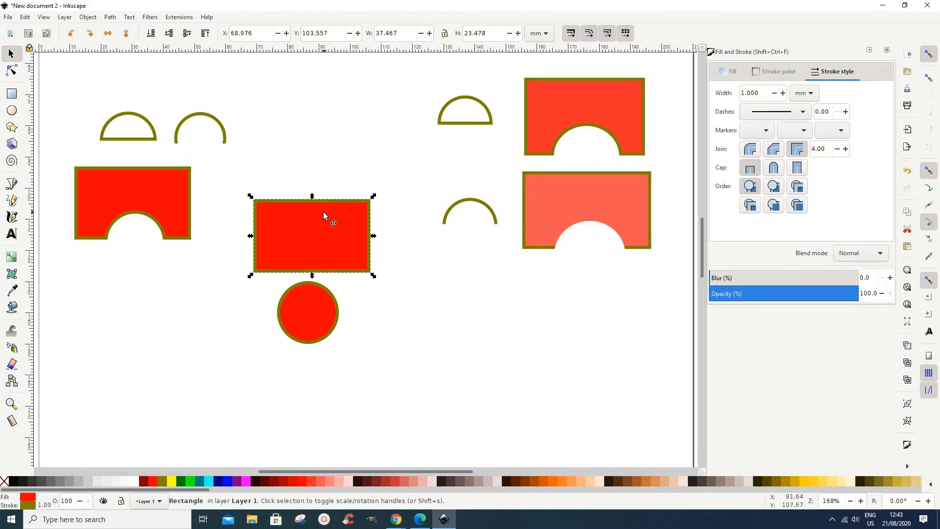
pyautogui.rightClick(330, 204)
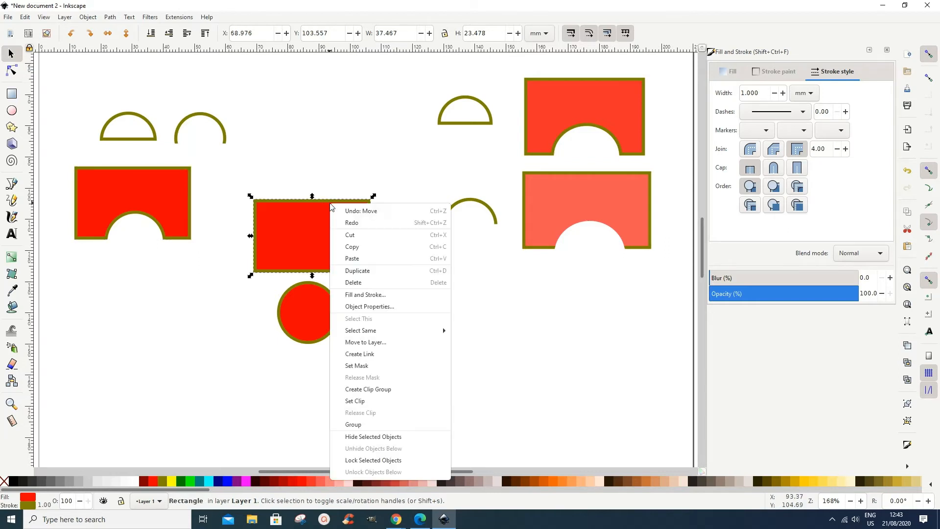
pyautogui.click(353, 276)
pyautogui.moveTo(317, 210); pyautogui.dragTo(163, 293)
pyautogui.click(321, 294)
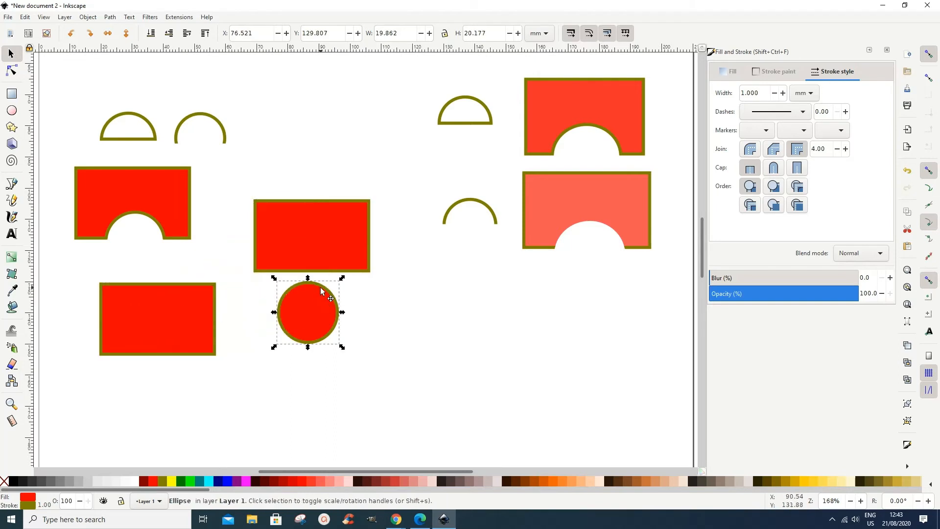
pyautogui.rightClick(322, 291)
pyautogui.click(349, 78)
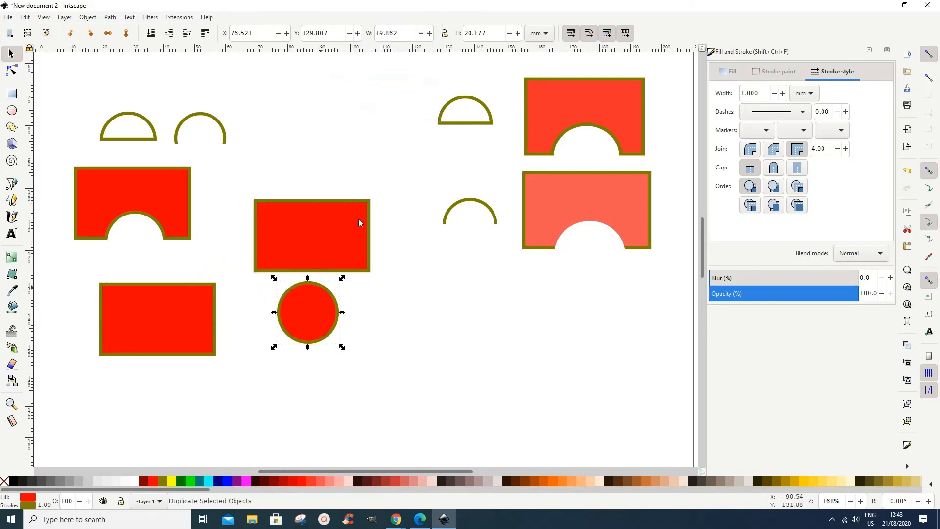
pyautogui.moveTo(318, 289); pyautogui.dragTo(178, 391)
# Step: Convert the copied rectangle below the notched one from an object to a path
pyautogui.click(209, 333)
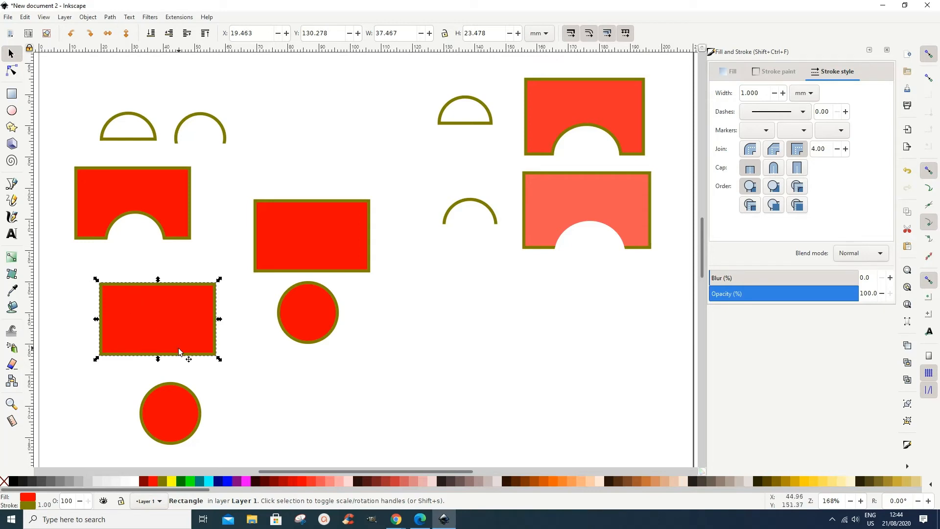
pyautogui.click(114, 17)
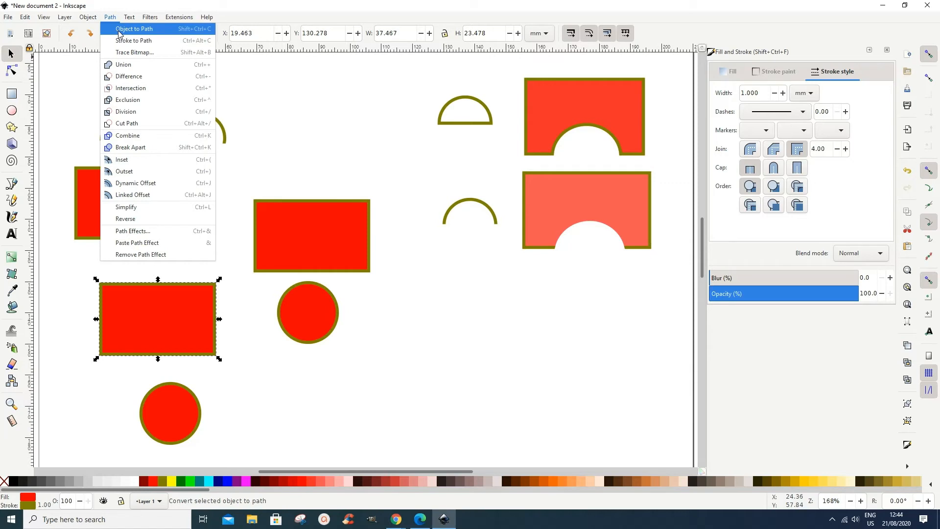
pyautogui.click(118, 29)
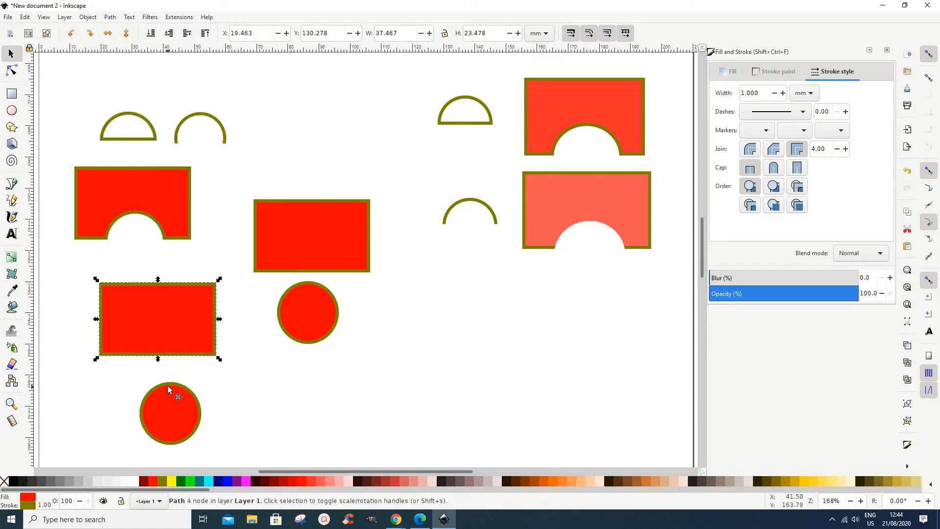
# Step: Try cutting the overlapping circle out of the converted rectangle with Difference, undo the cut, and move the circle back below the rectangle
pyautogui.moveTo(169, 384); pyautogui.dragTo(156, 328)
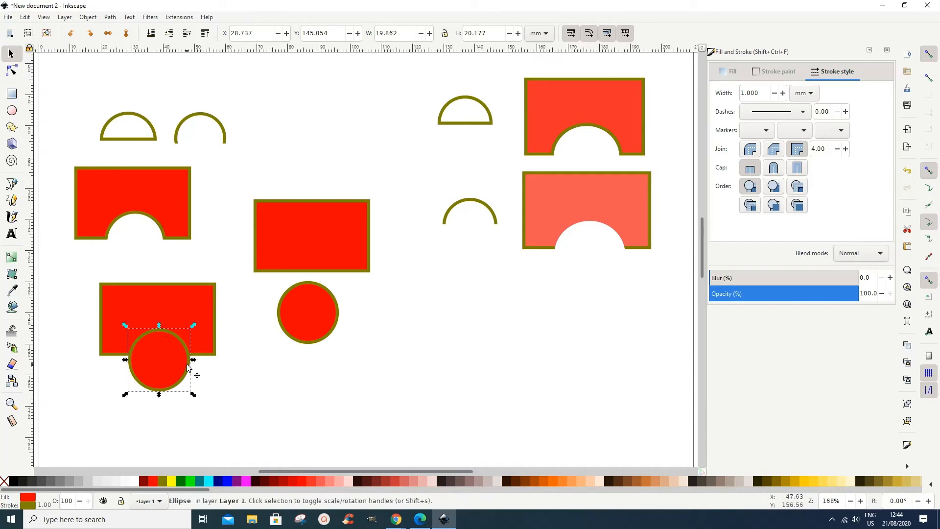
pyautogui.keyDown('shift'); pyautogui.click(185, 284); pyautogui.keyUp('shift')
pyautogui.click(110, 16)
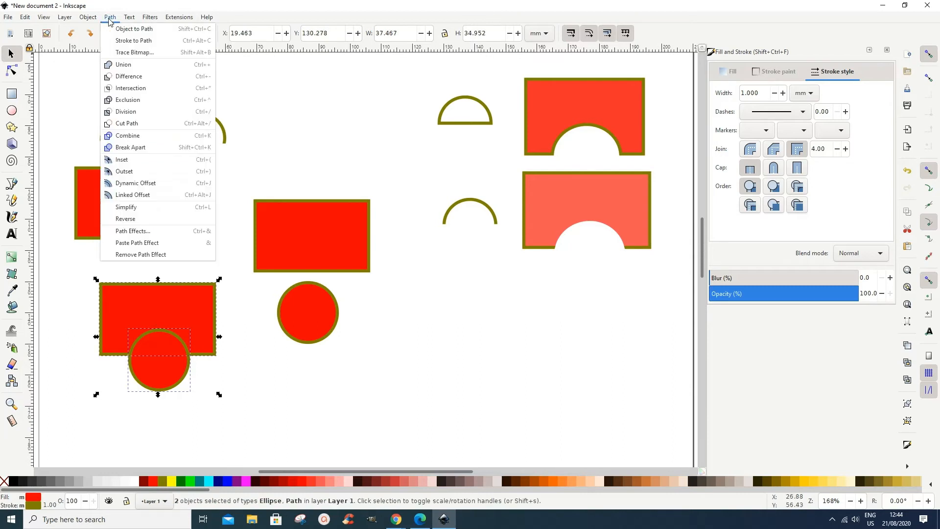
pyautogui.click(118, 81)
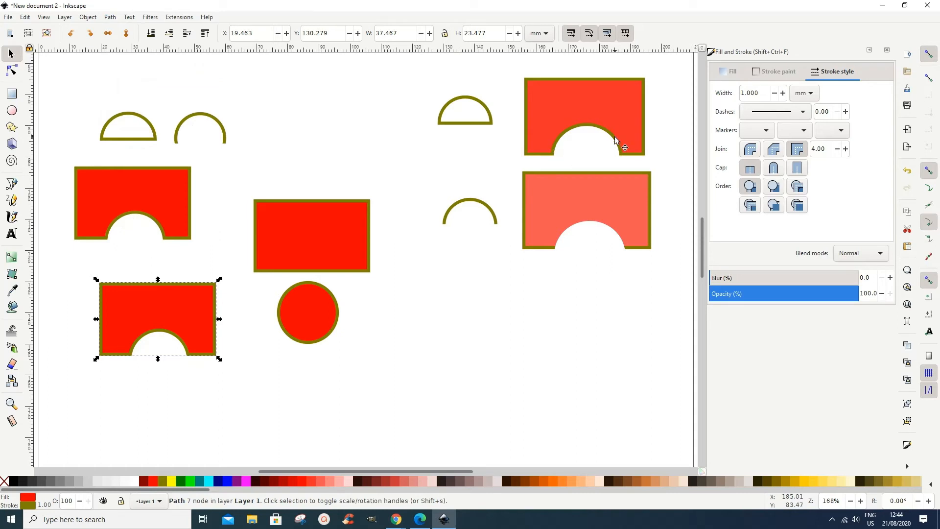
pyautogui.click(908, 172)
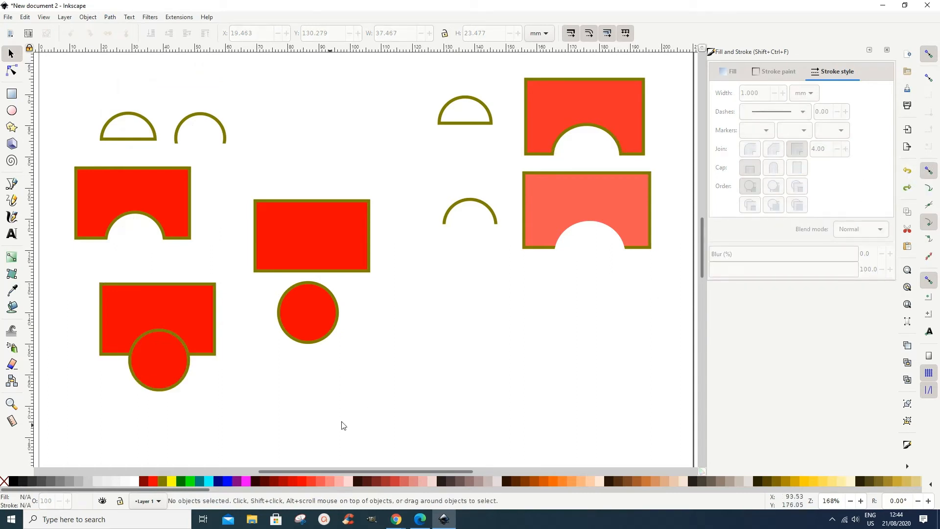
pyautogui.click(214, 331)
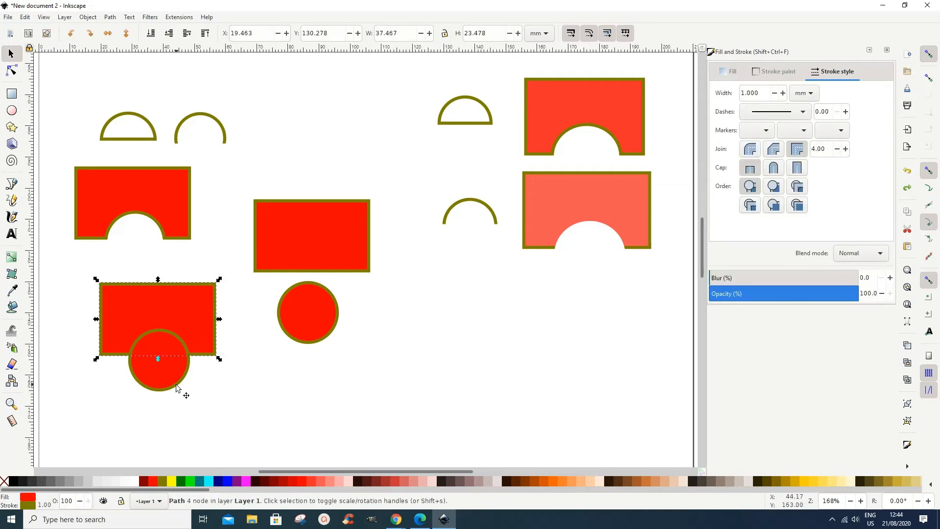
pyautogui.moveTo(177, 386); pyautogui.dragTo(171, 424)
# Step: Convert the stroke of the rectangle below the notched one to a path
pyautogui.click(204, 352)
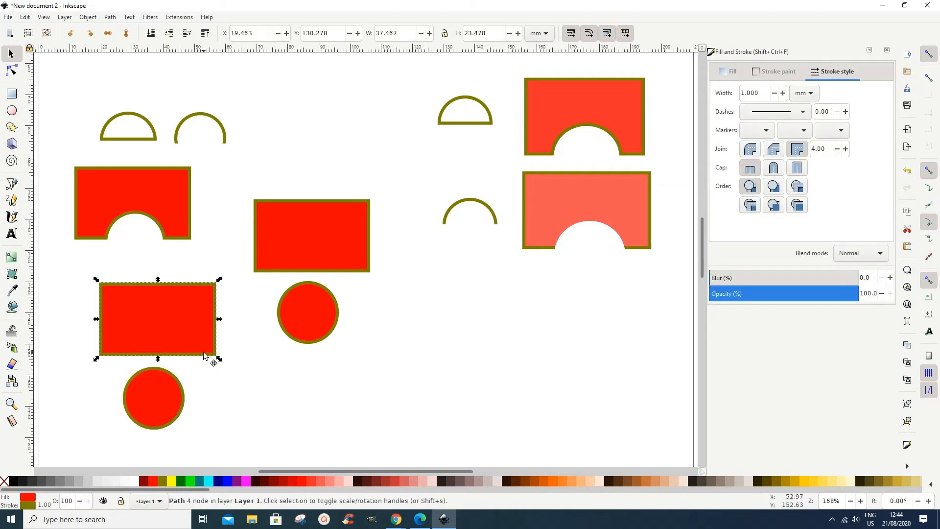
pyautogui.click(113, 18)
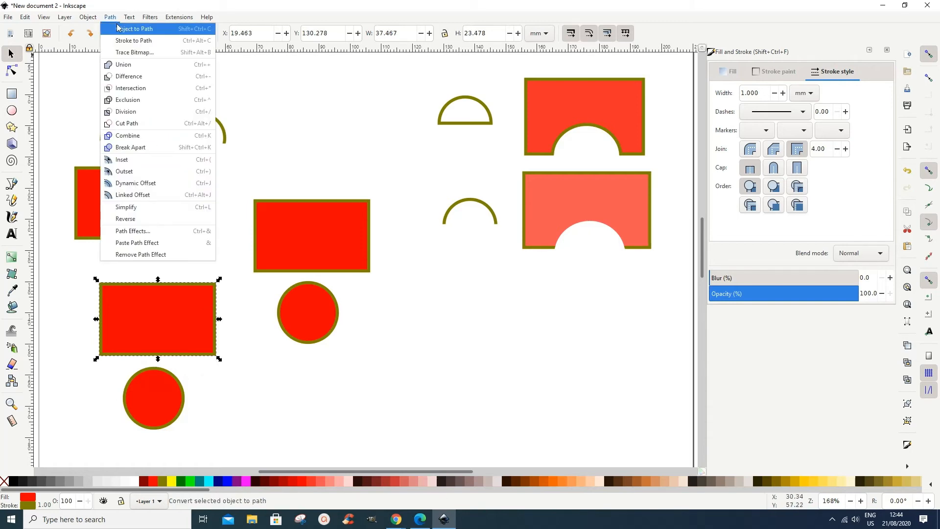
pyautogui.click(118, 28)
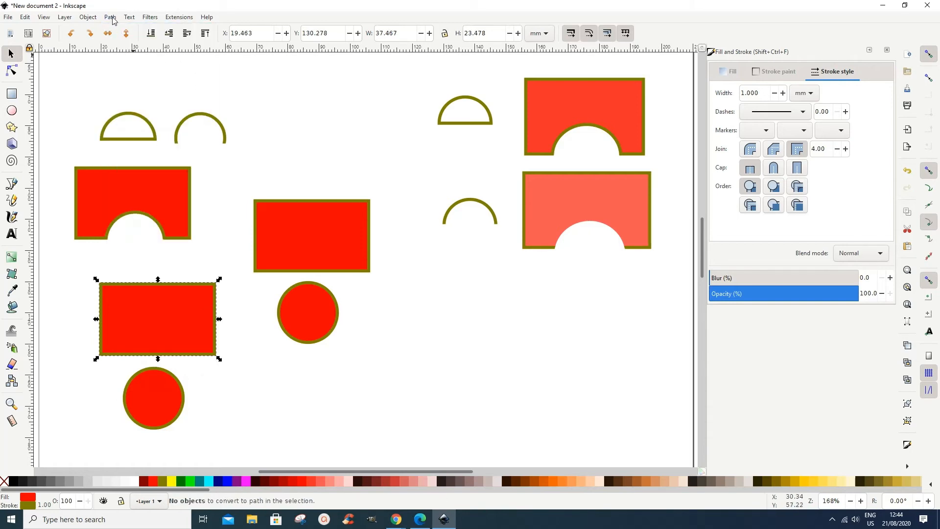
pyautogui.click(113, 18)
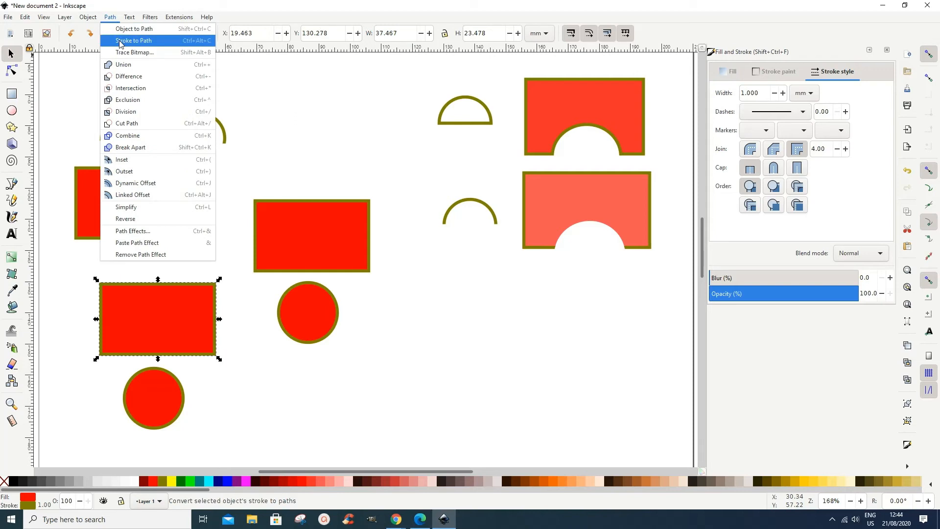
pyautogui.click(119, 41)
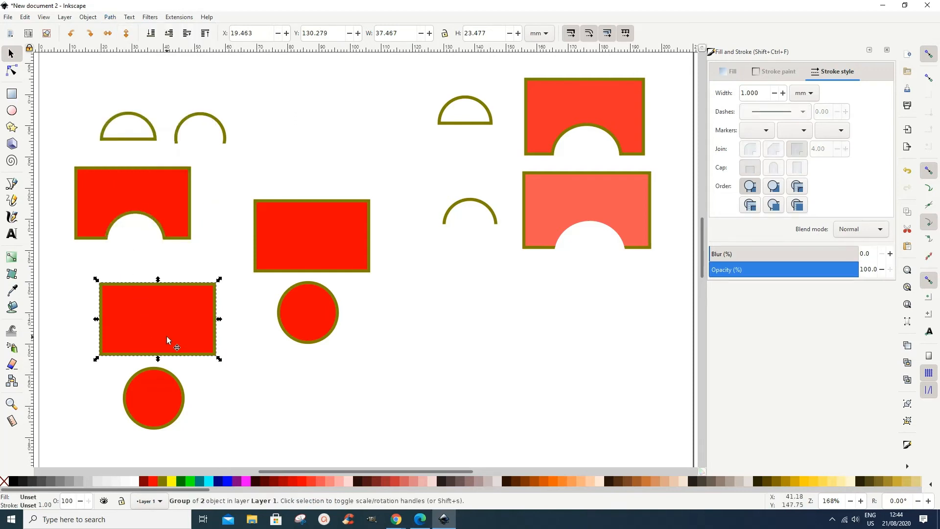
# Step: Try to subtract the circle from the lower edge of the stroke-converted rectangle group using Difference, and move the circle back below it
pyautogui.moveTo(154, 369); pyautogui.dragTo(157, 362)
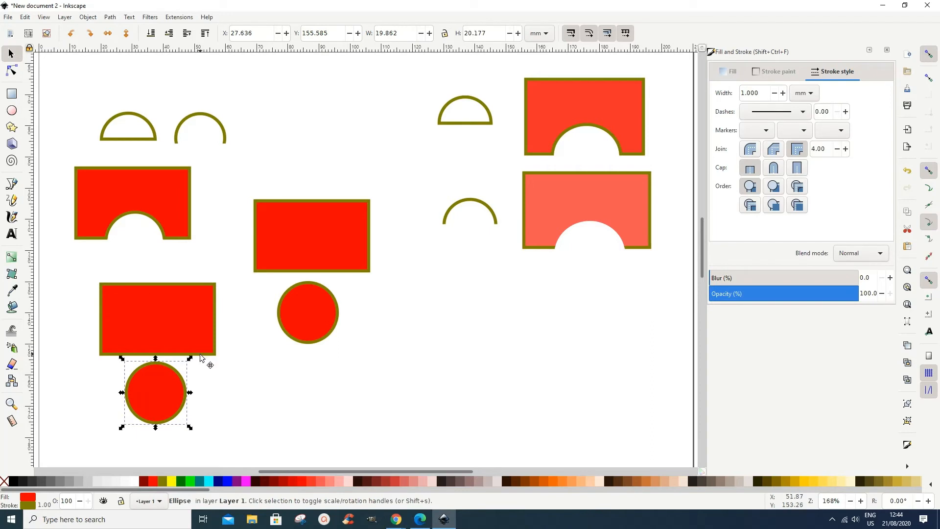
pyautogui.click(201, 357)
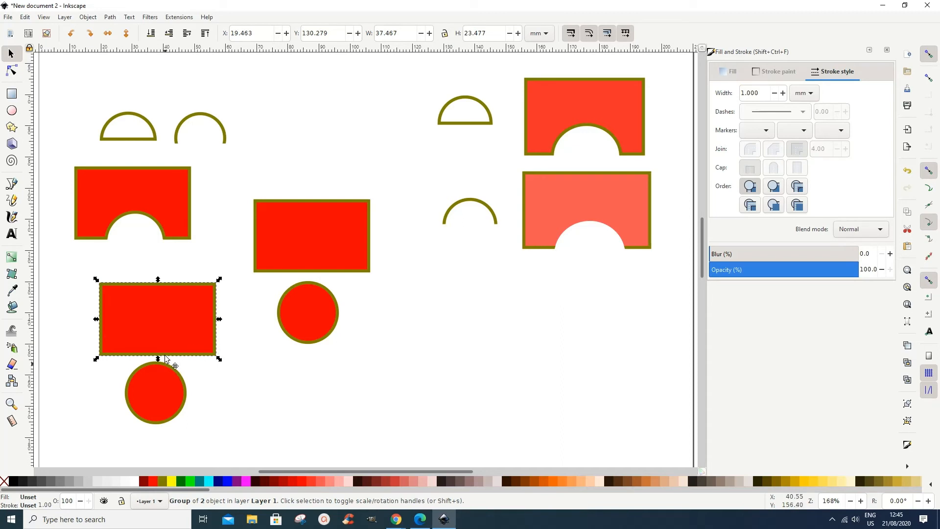
pyautogui.moveTo(165, 369); pyautogui.dragTo(168, 332)
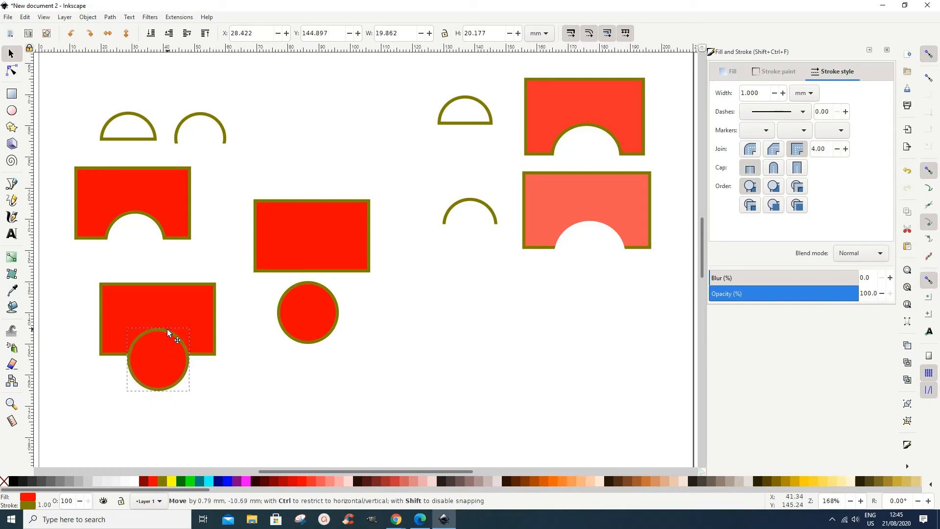
pyautogui.keyDown('shift'); pyautogui.click(214, 338); pyautogui.keyUp('shift')
pyautogui.click(114, 18)
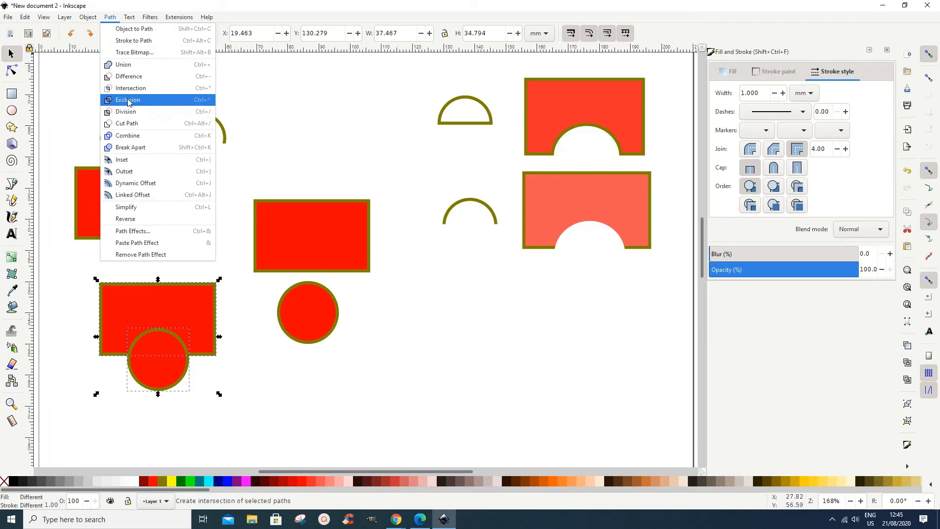
pyautogui.click(131, 76)
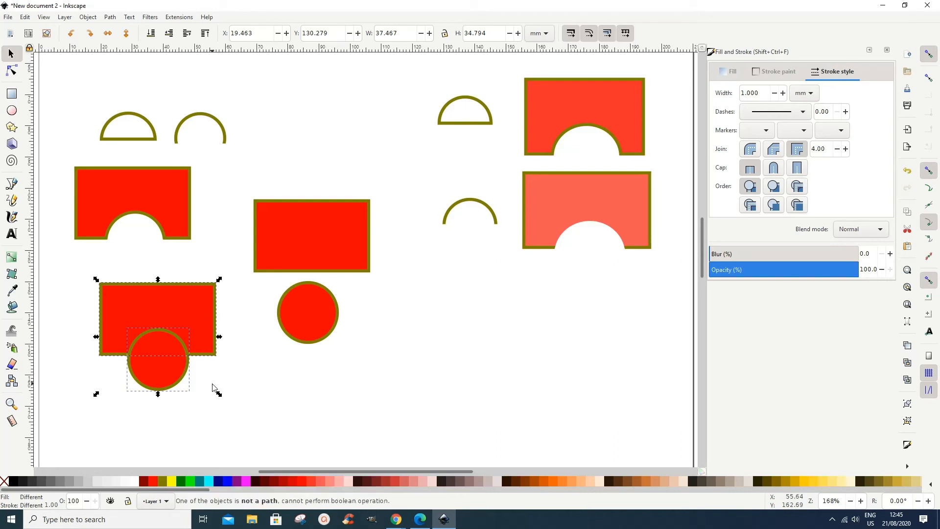
pyautogui.click(230, 376)
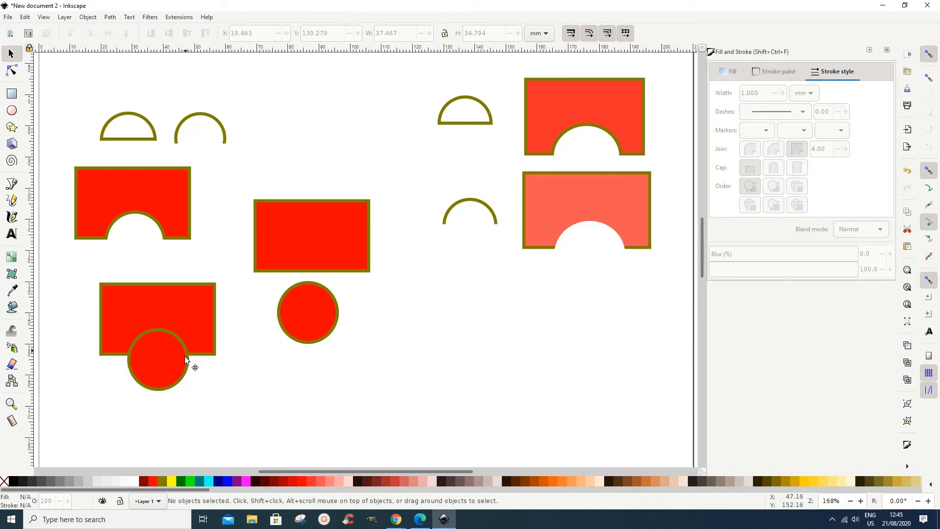
pyautogui.moveTo(184, 356); pyautogui.dragTo(181, 389)
# Step: Ungroup the stroke-converted rectangle into its separate fill and outline paths and clear the selection
pyautogui.click(212, 315)
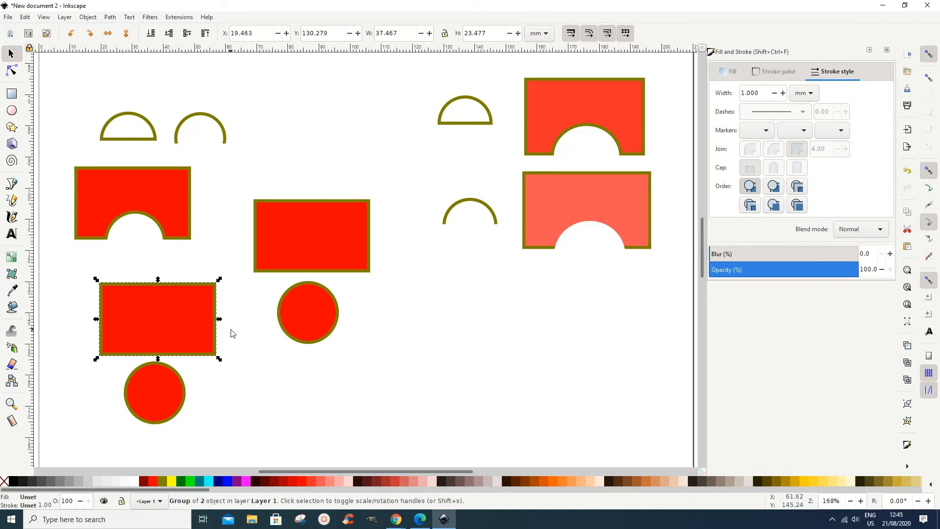
pyautogui.click(88, 17)
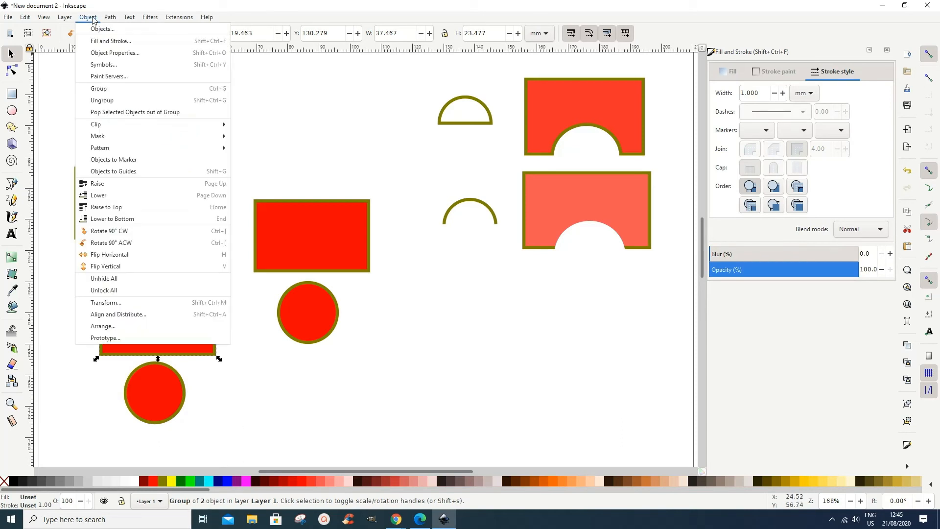
pyautogui.click(94, 102)
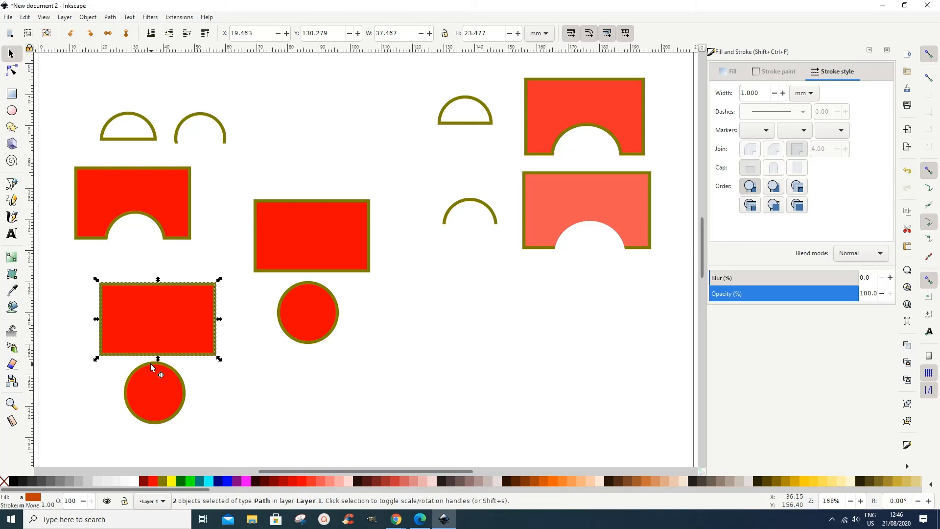
pyautogui.click(231, 381)
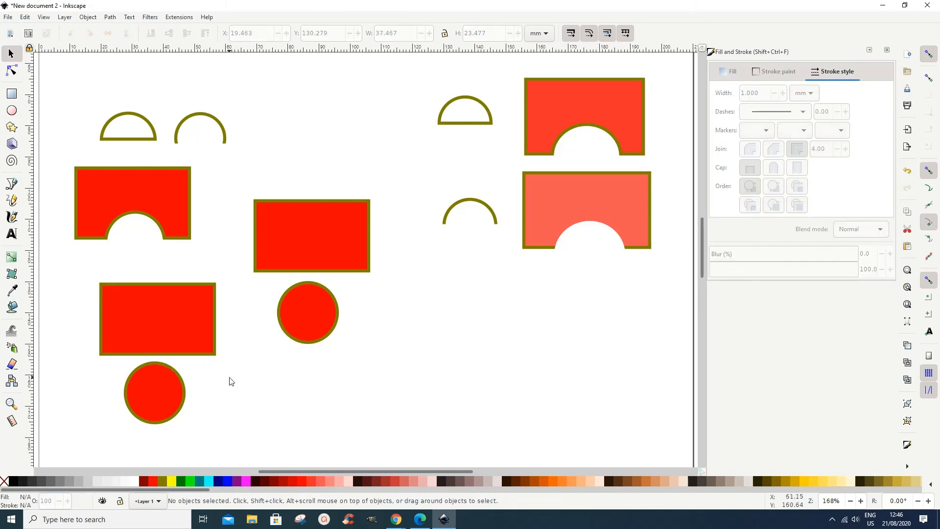
# Step: Move the lower-left circle up so it overlaps the bottom edge of the ungrouped rectangle, and duplicate it in place
pyautogui.click(214, 357)
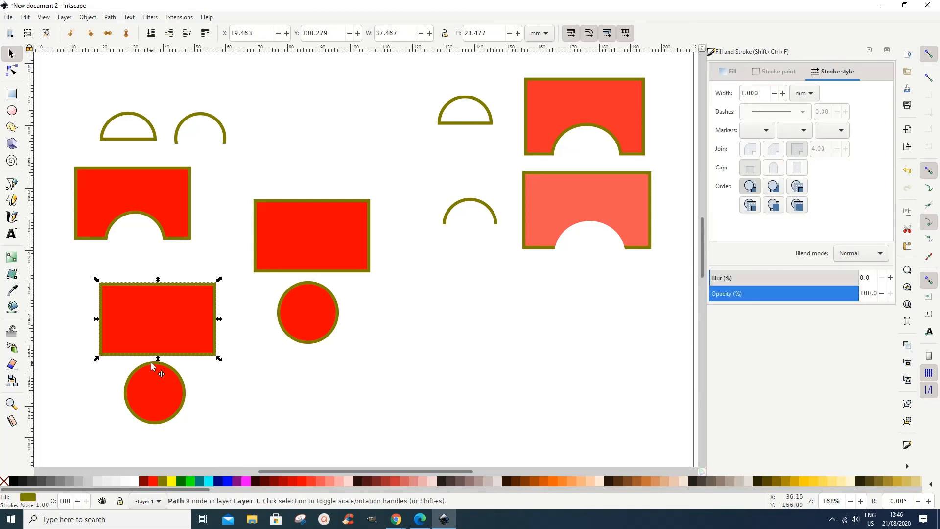
pyautogui.moveTo(152, 364); pyautogui.dragTo(157, 325)
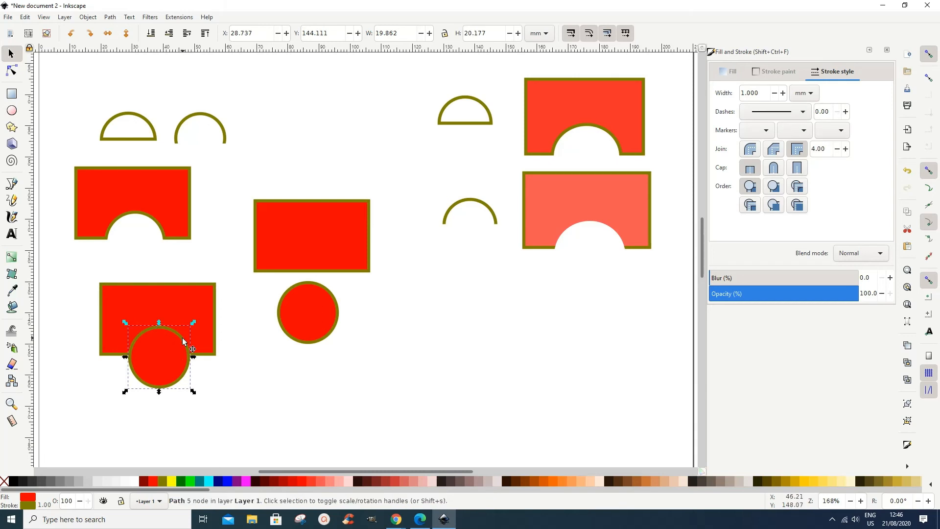
pyautogui.rightClick(183, 338)
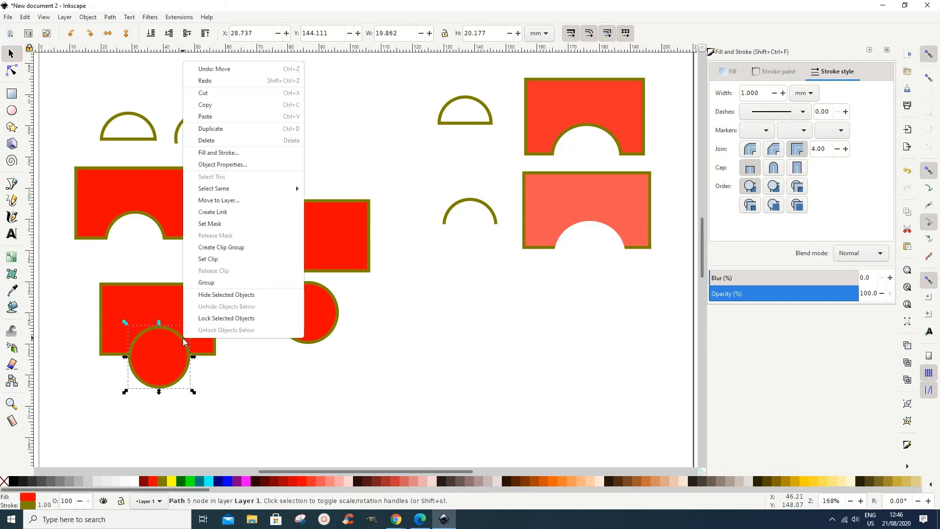
pyautogui.click(210, 129)
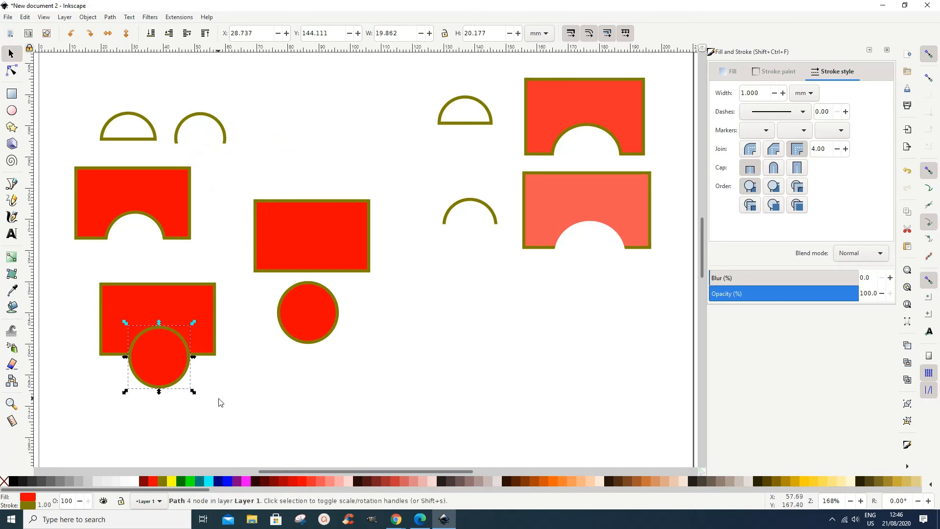
# Step: Subtract the duplicated circle from the rectangle's red fill path using Difference
pyautogui.keyDown('shift'); pyautogui.click(207, 341); pyautogui.keyUp('shift')
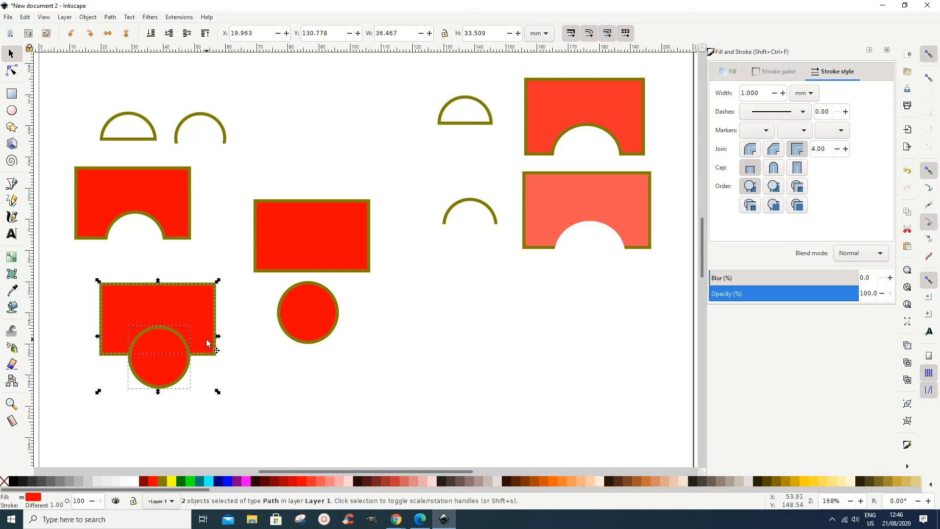
pyautogui.click(111, 17)
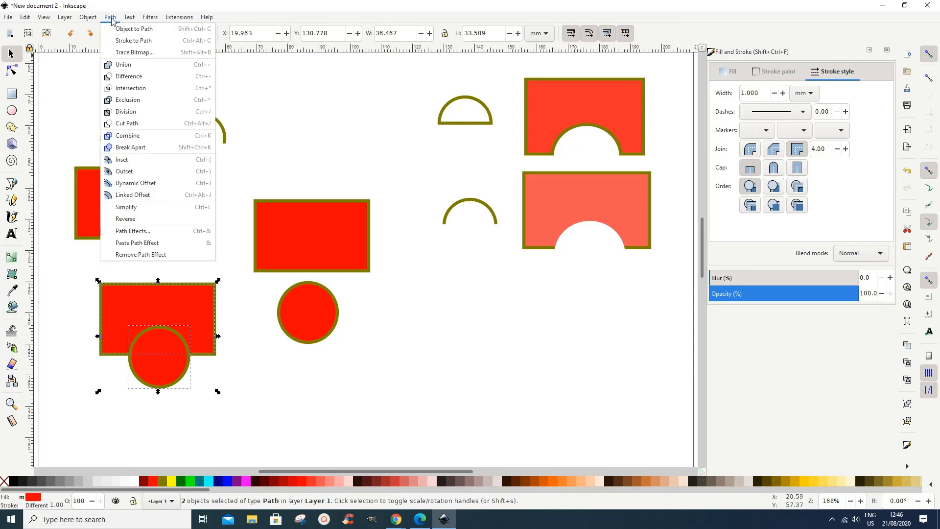
pyautogui.click(123, 77)
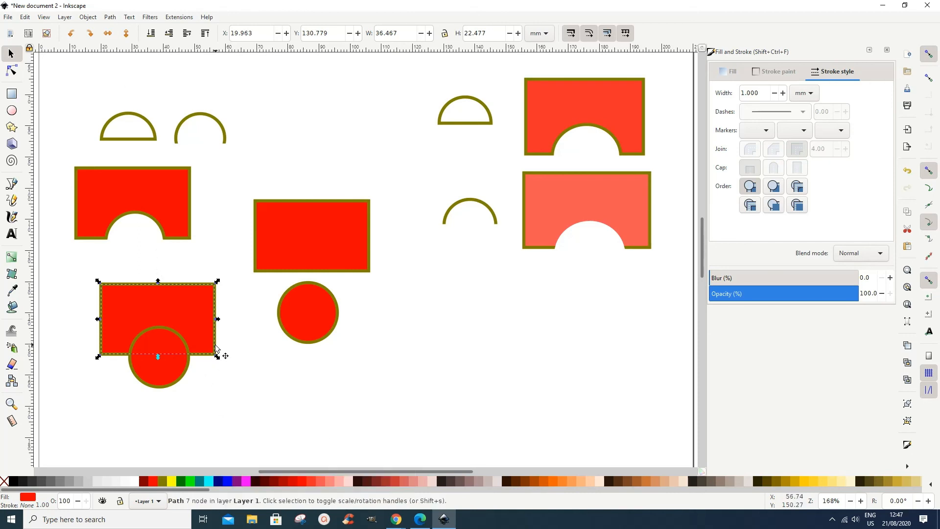
# Step: Subtract the remaining circle from the rectangle's olive outline path using Difference, and clear the selection
pyautogui.hotkey('ctrl', 'alt', 'c')
pyautogui.keyDown('shift'); pyautogui.click(166, 383); pyautogui.keyUp('shift')
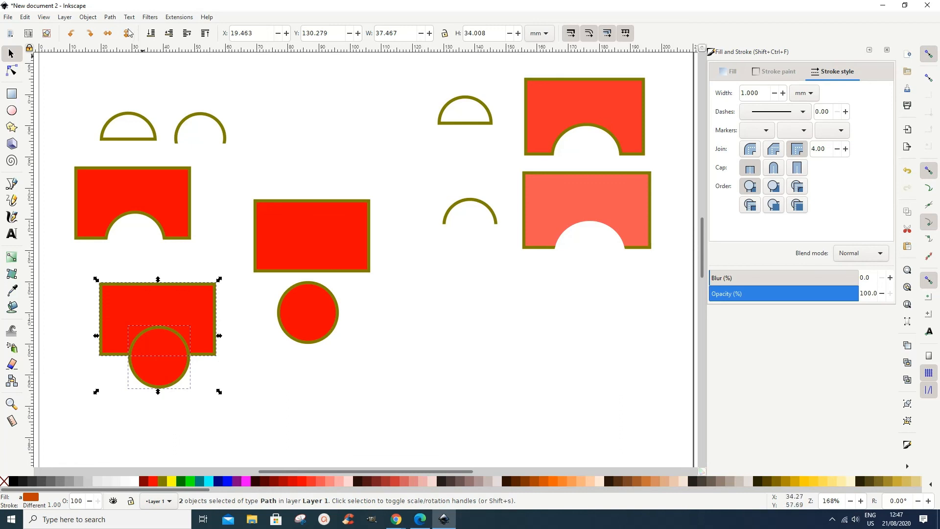
pyautogui.click(110, 18)
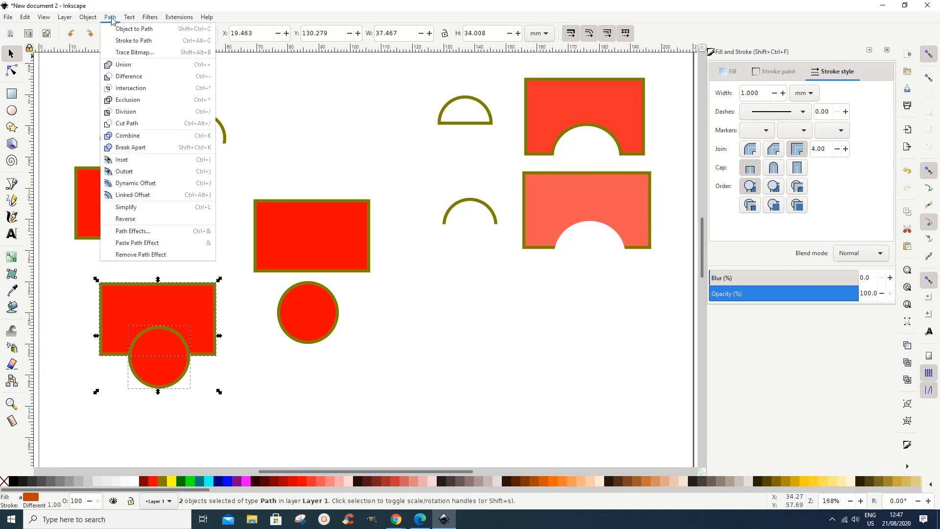
pyautogui.click(125, 81)
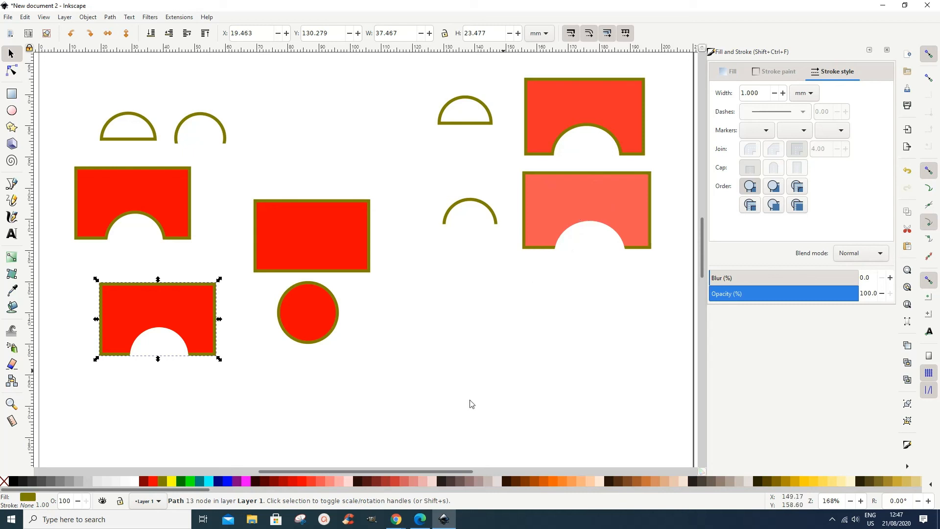
pyautogui.click(240, 409)
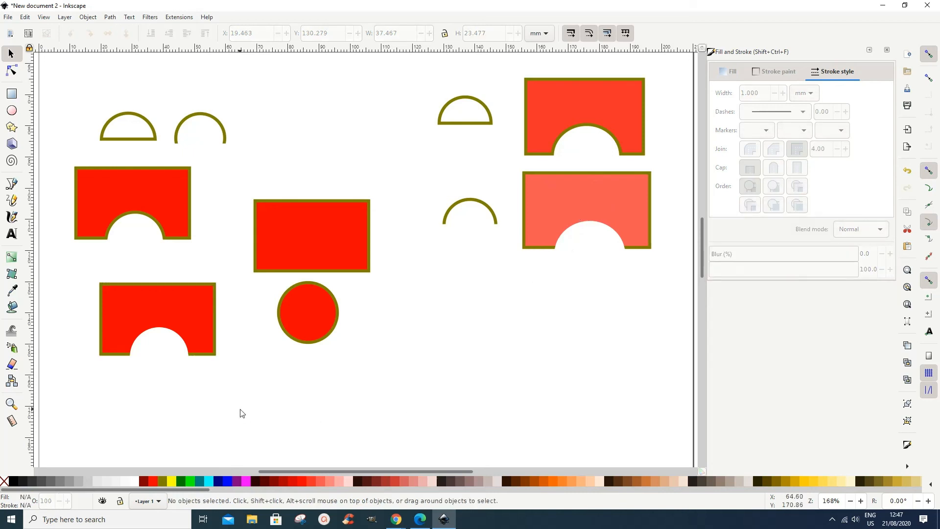